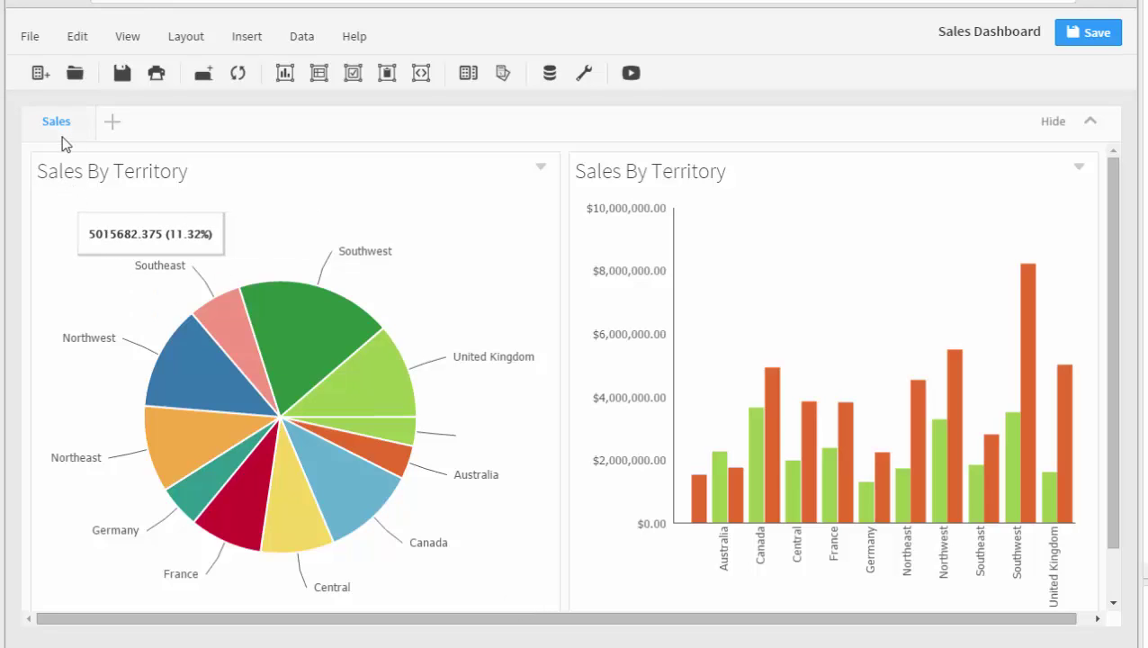
- Drill into and back out of the Southwest slice, then add New Tab 1 using Sales.datadesign
click(303, 343)
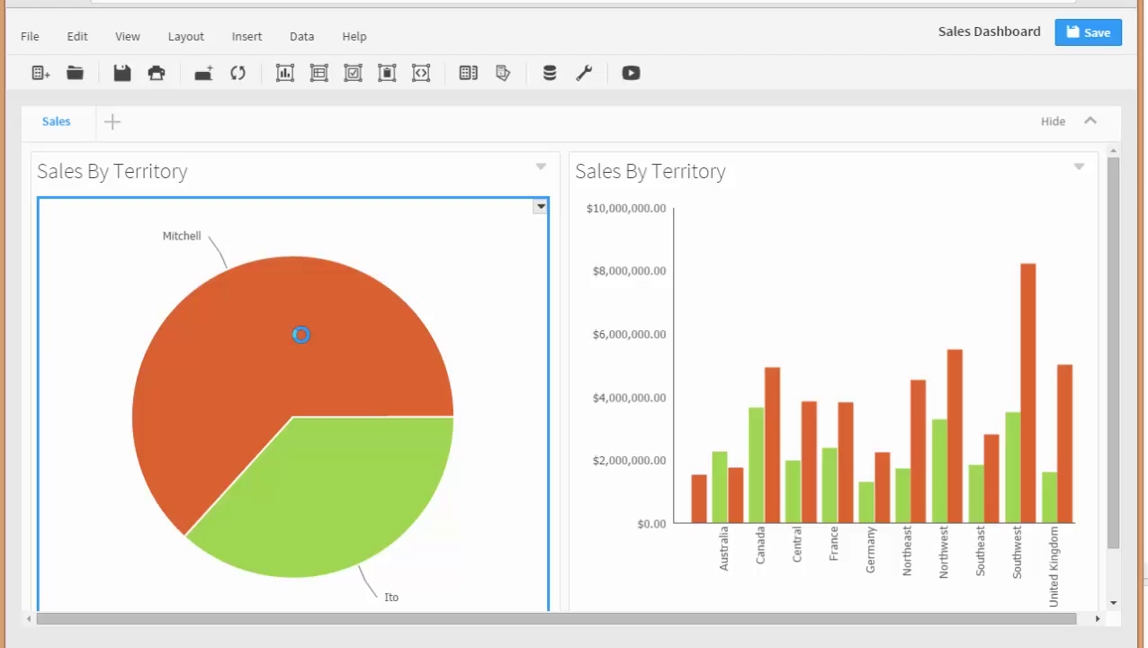
click(302, 336)
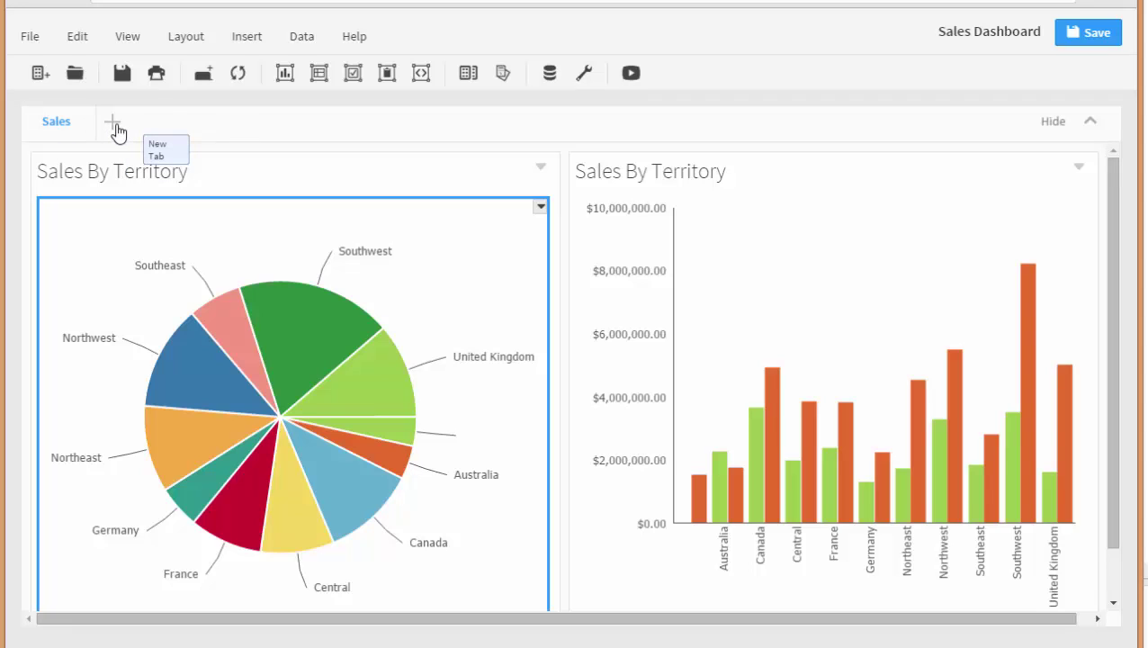
click(113, 123)
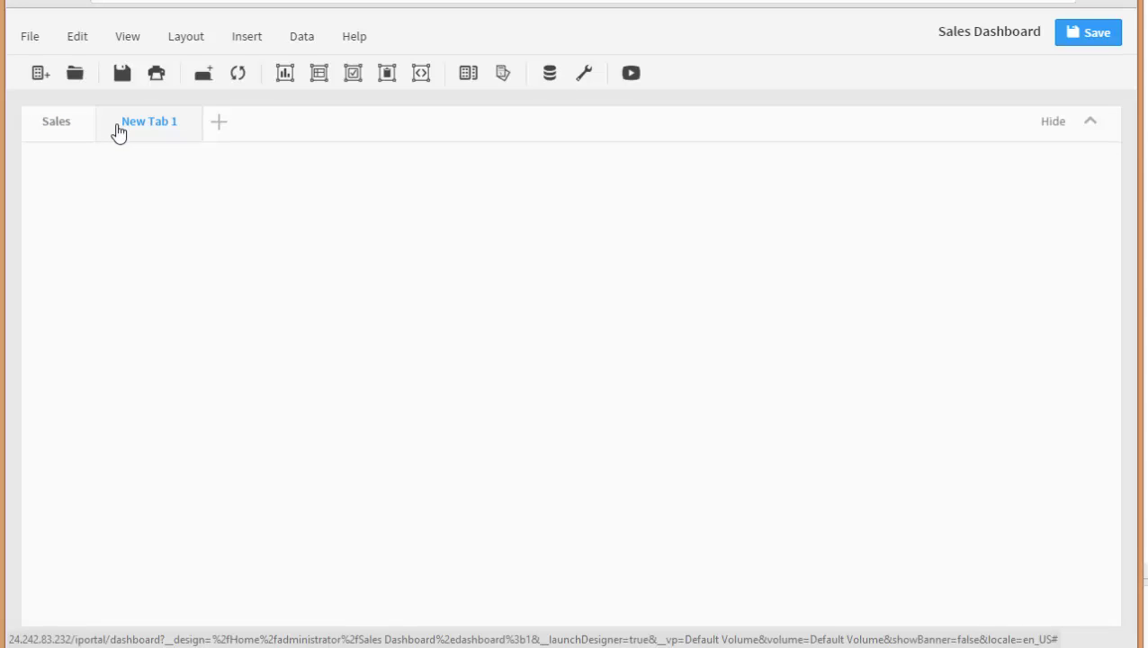
click(552, 77)
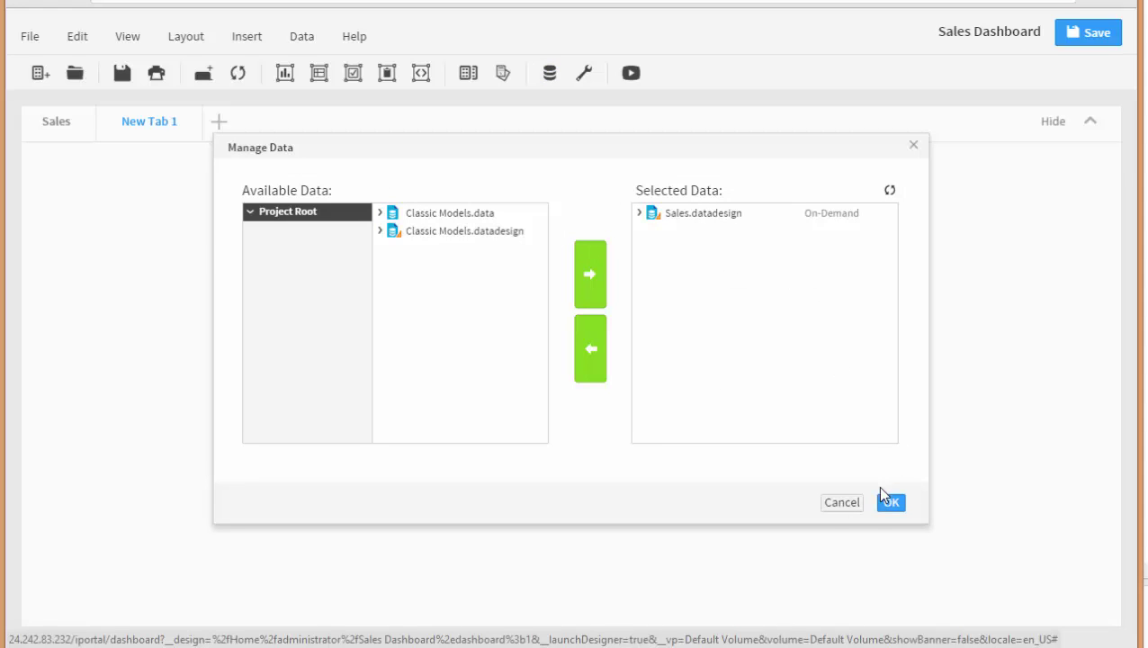
click(846, 513)
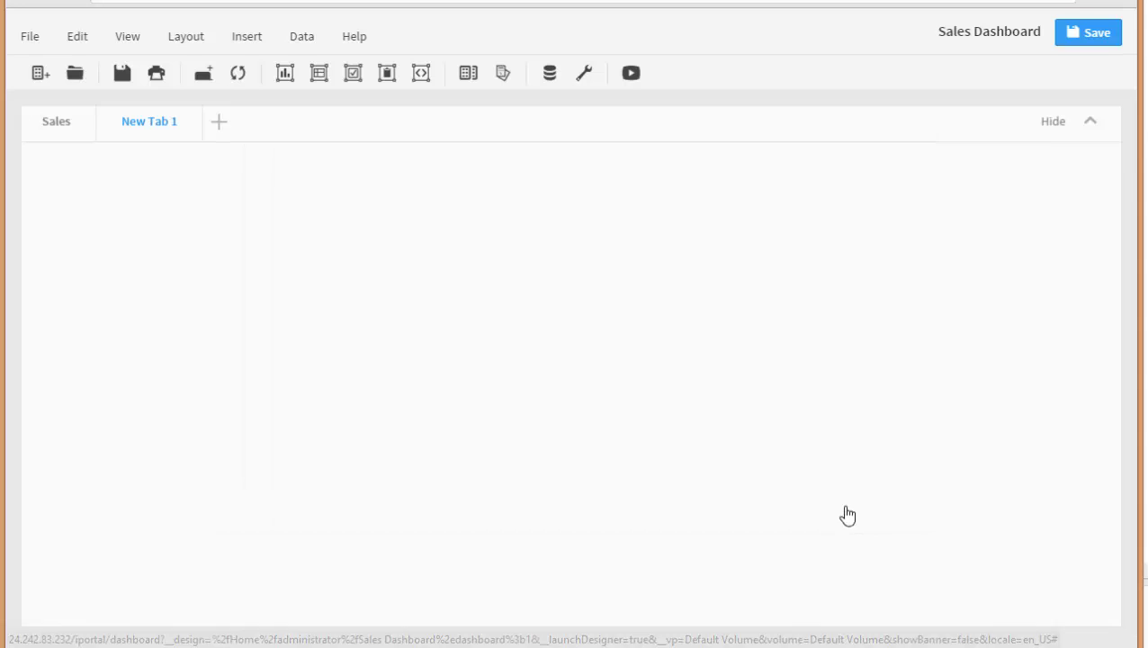
- Insert a column chart based on CustomerDataCube with Area/Territory as its category
click(286, 75)
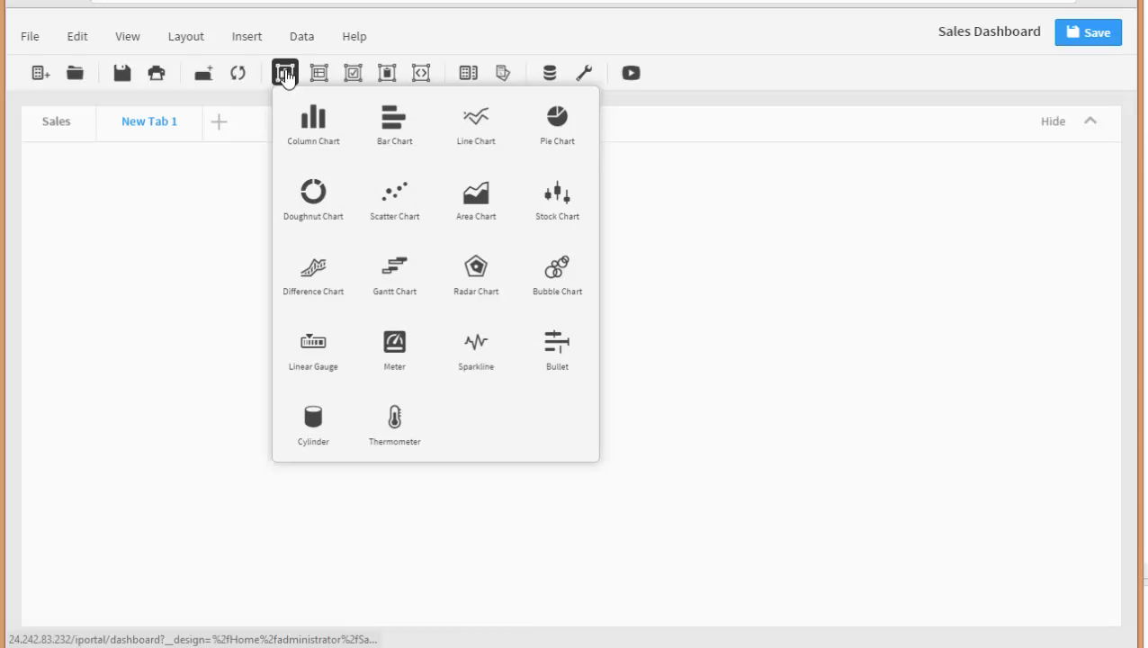
click(312, 114)
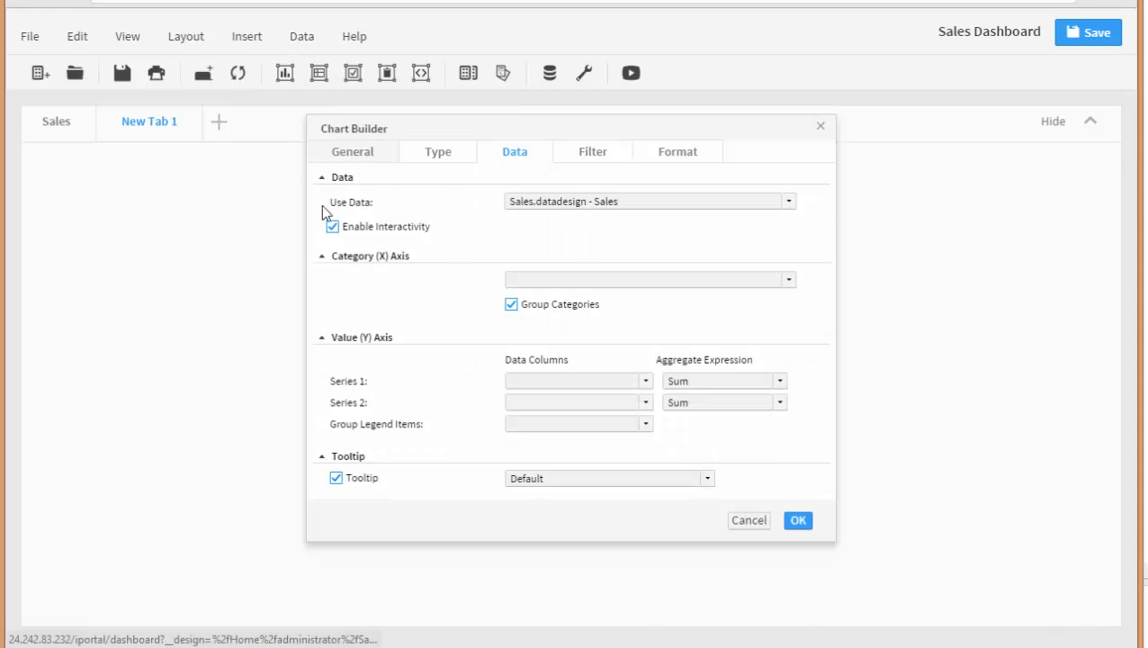
click(789, 203)
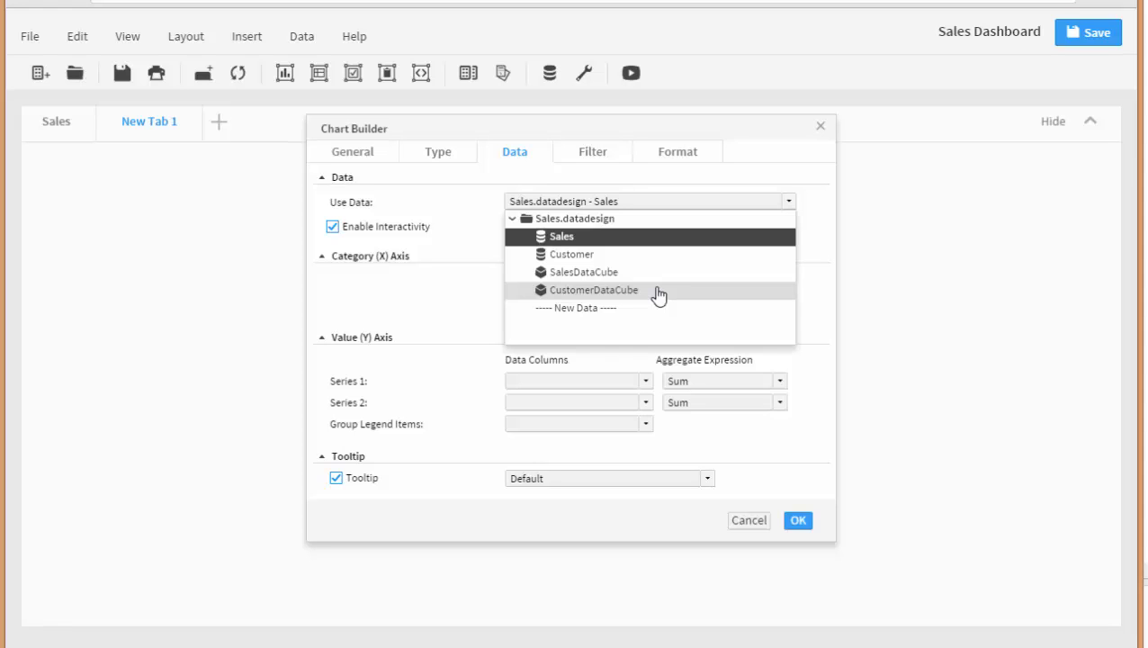
click(659, 294)
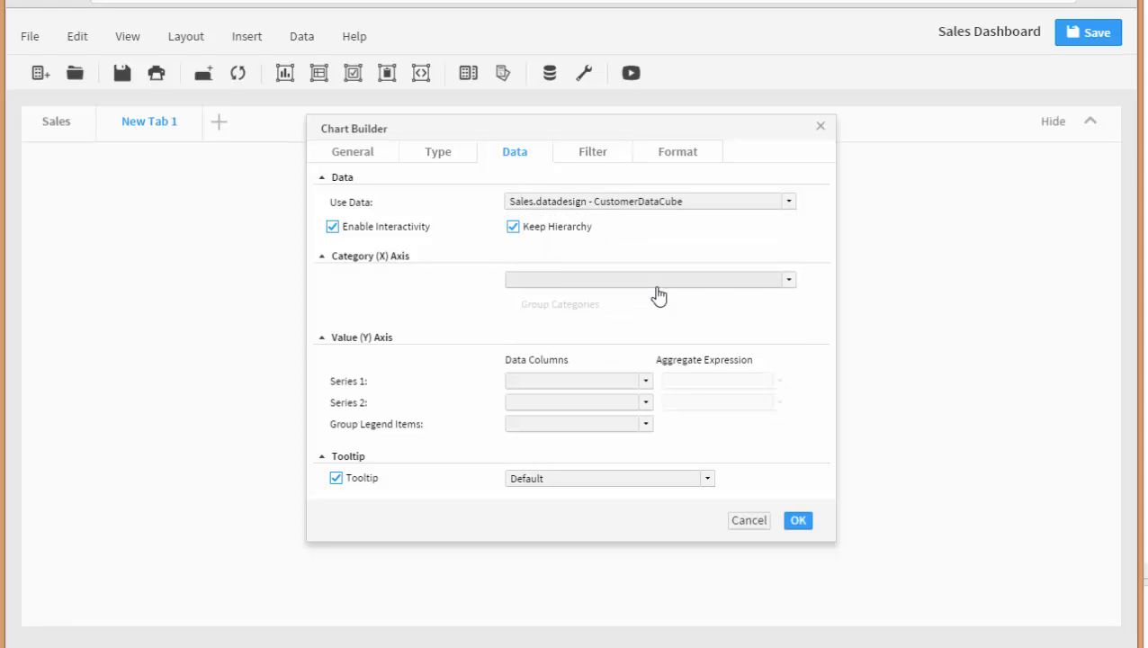
click(789, 283)
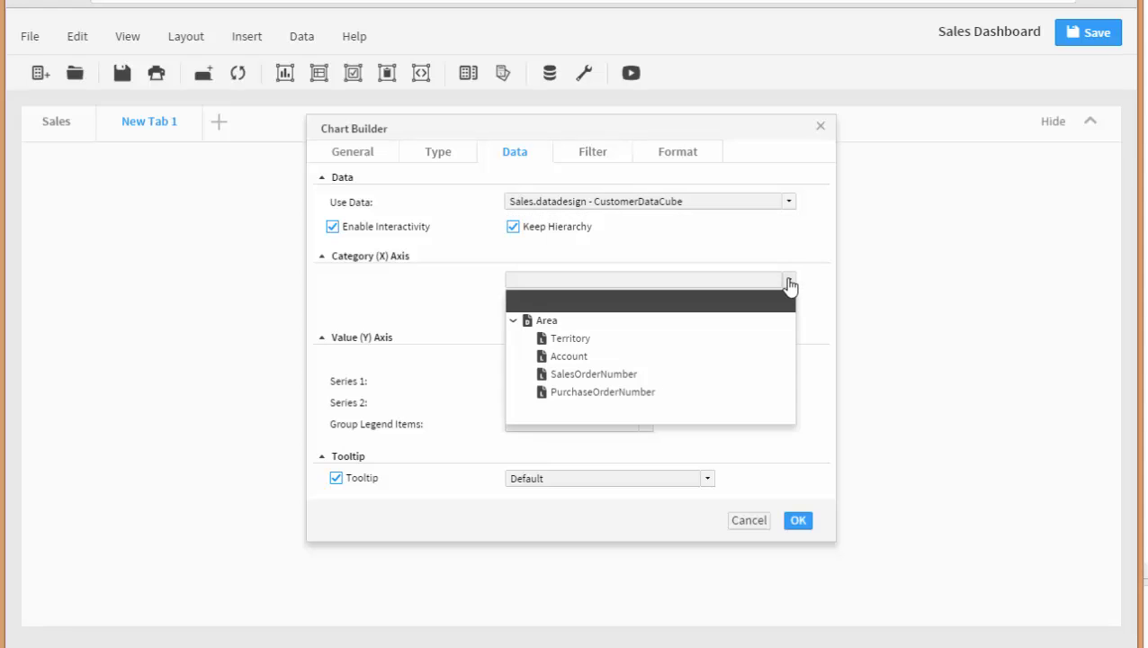
click(645, 347)
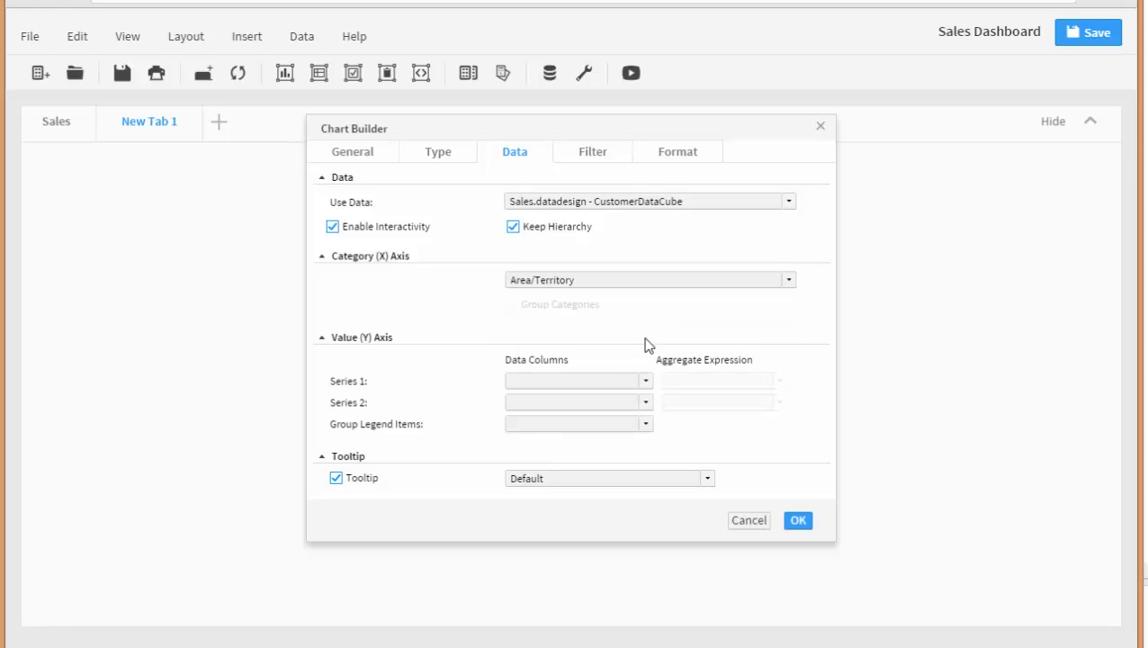
click(785, 284)
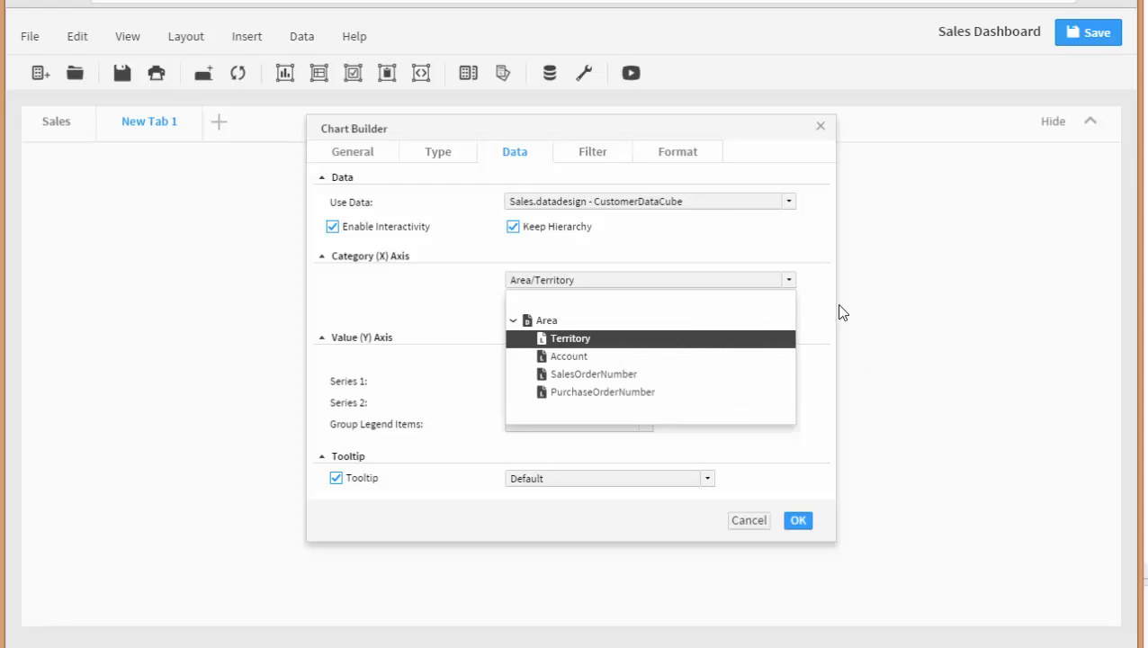
click(827, 290)
- Plot SubTotal and TotalDue as the column chart's two series and create it
click(646, 382)
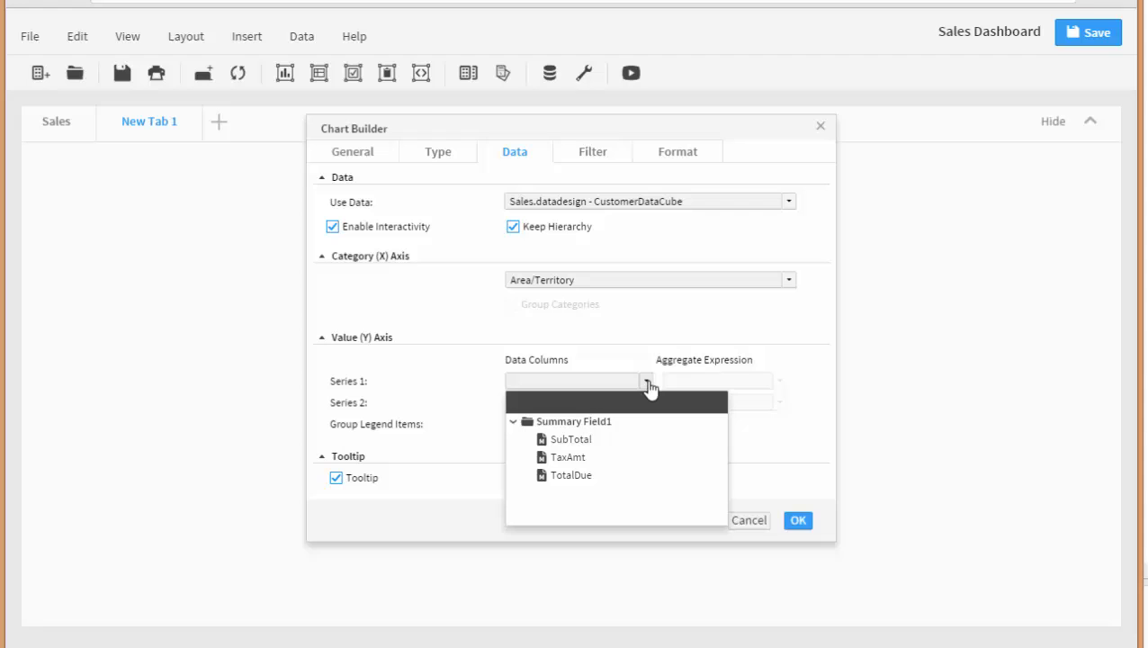
click(604, 441)
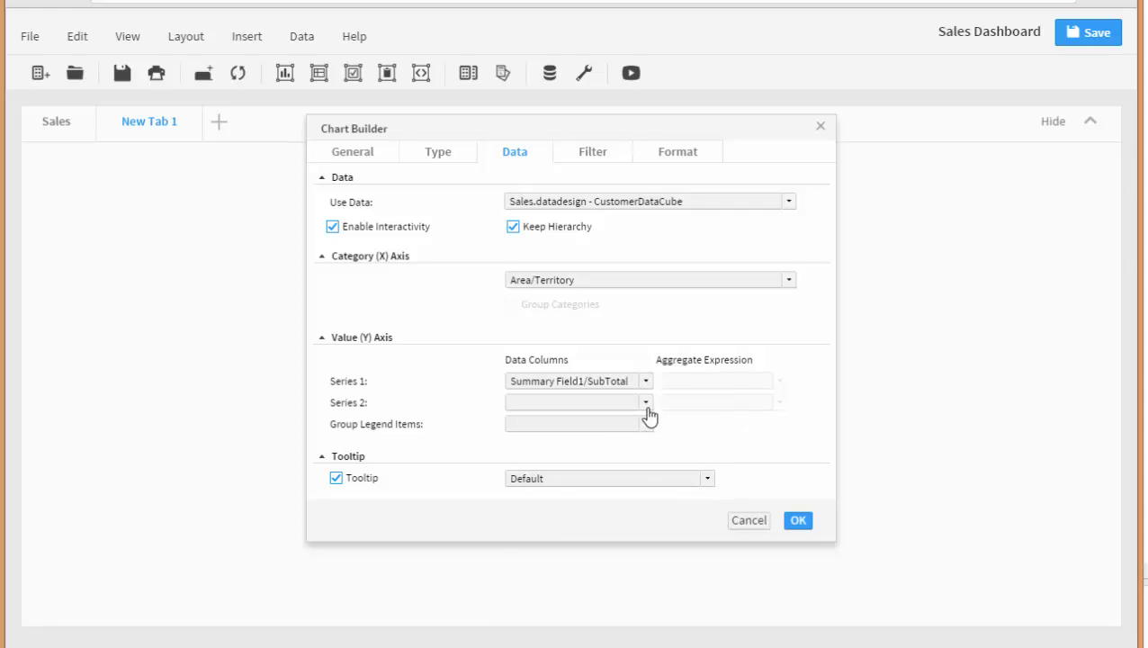
click(647, 405)
click(594, 497)
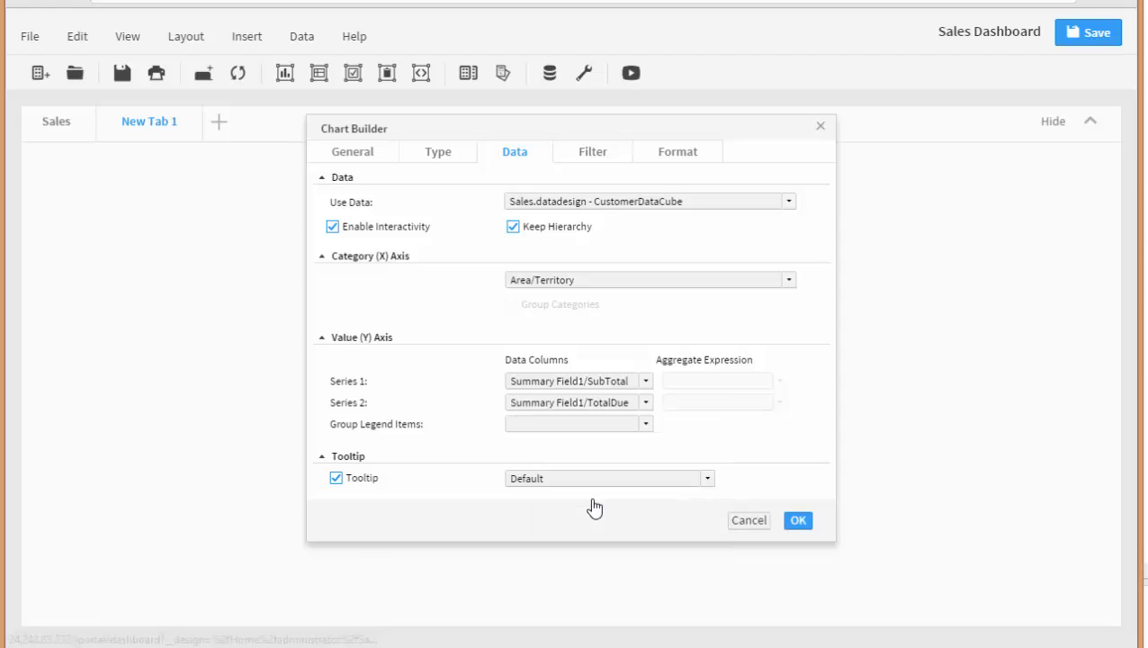
click(798, 521)
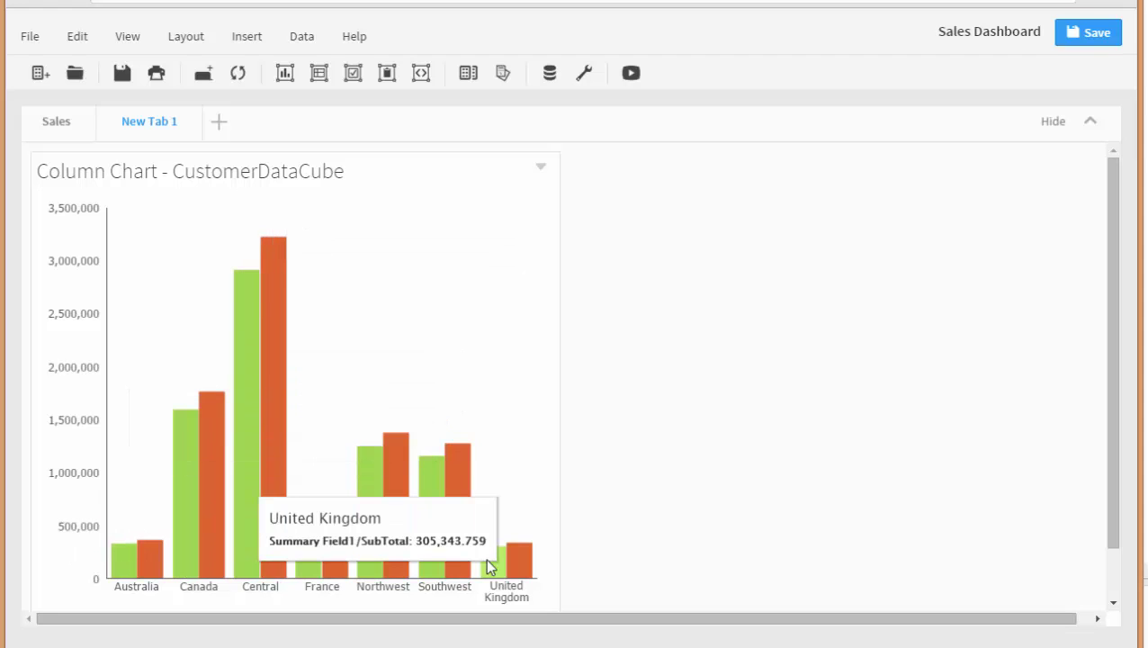
click(275, 483)
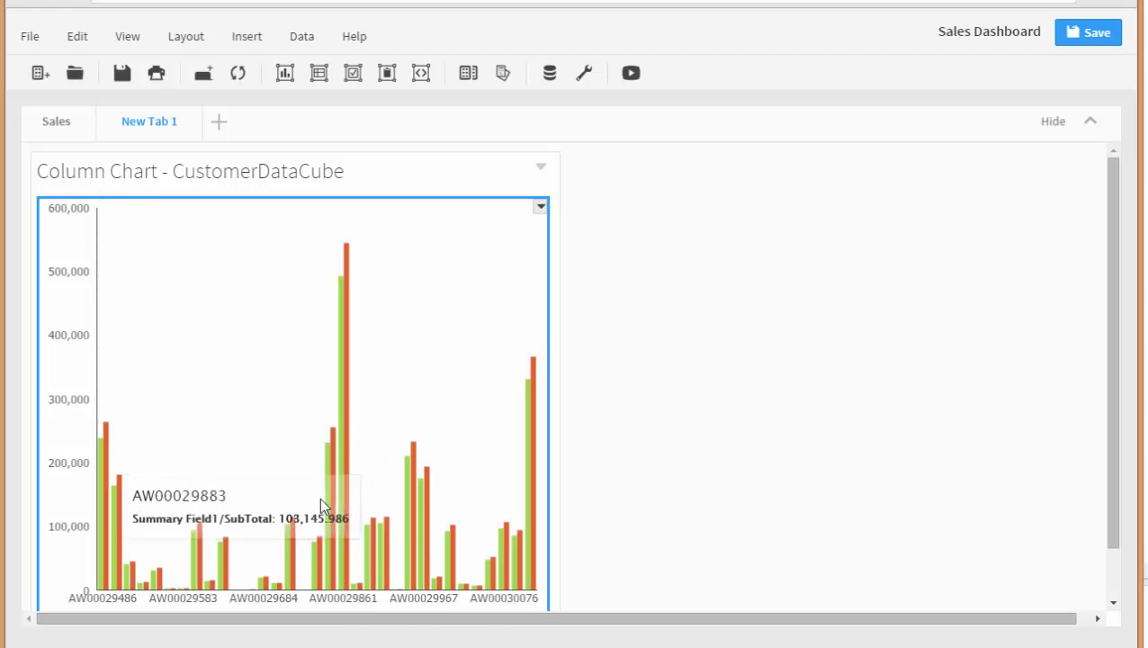
right_click(327, 476)
click(358, 481)
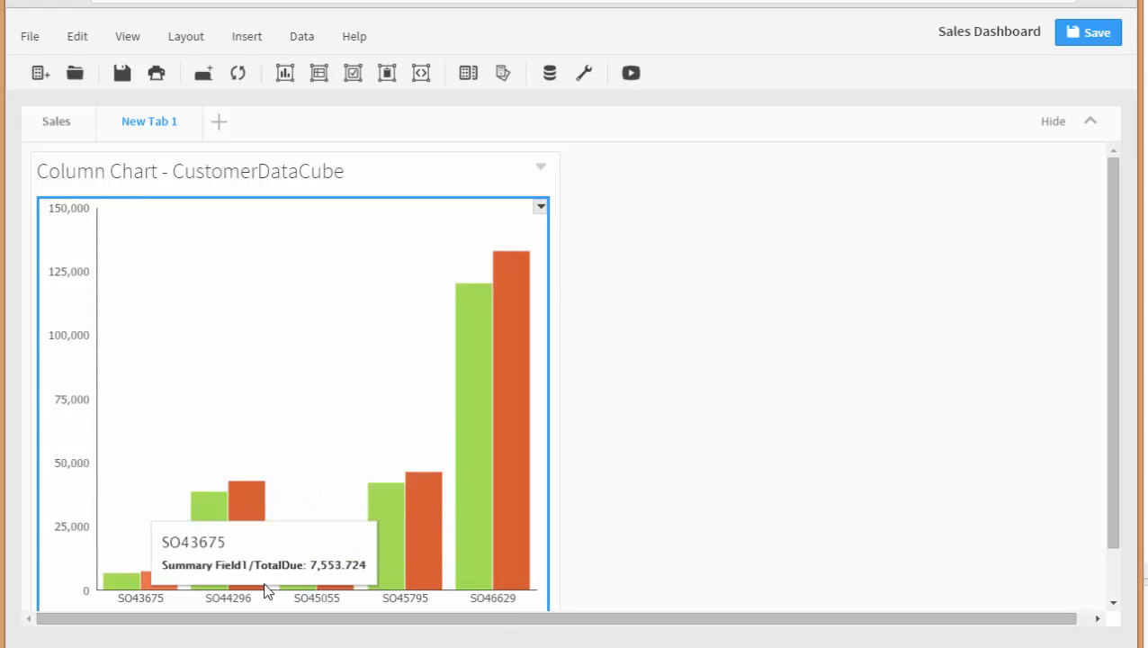
right_click(474, 483)
click(477, 482)
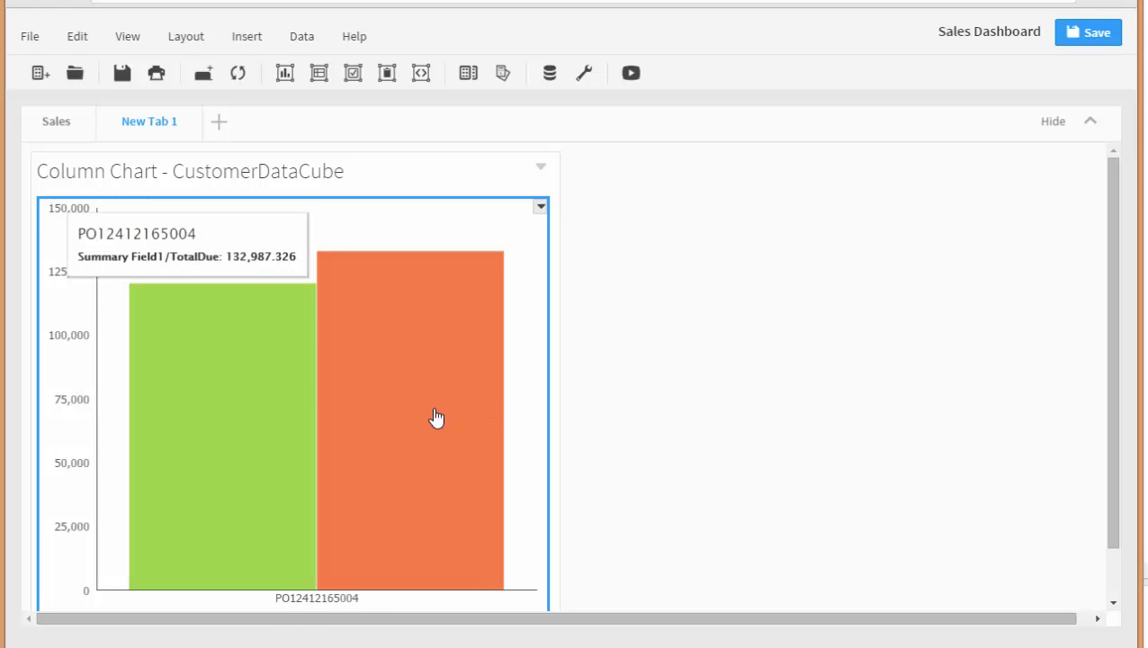
click(436, 415)
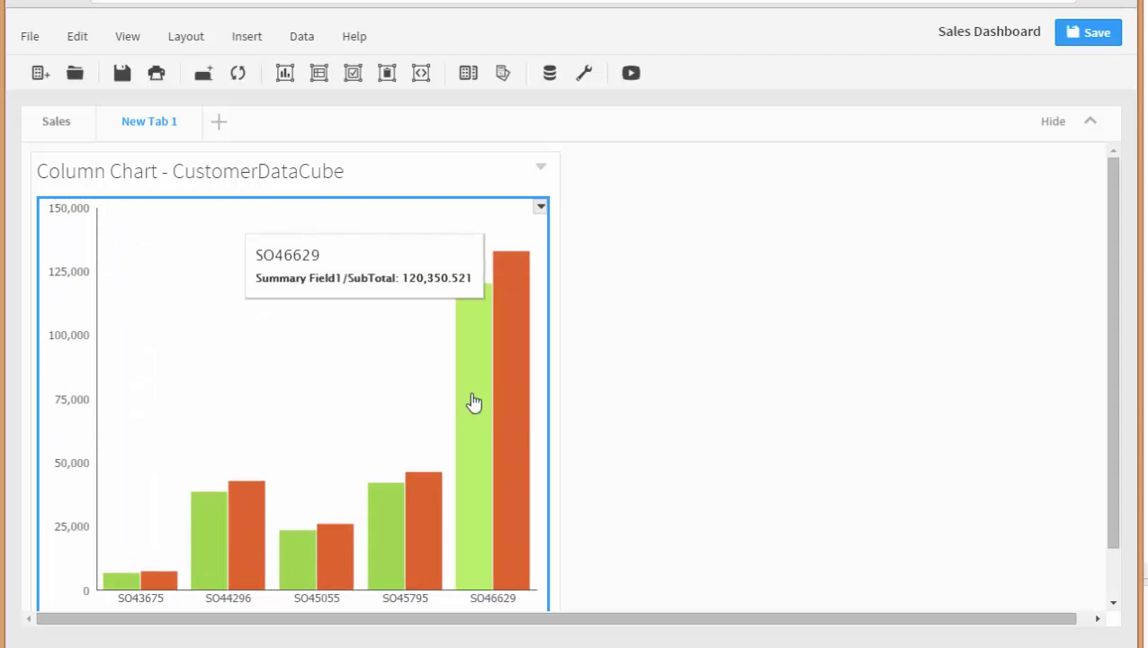
click(472, 396)
click(487, 423)
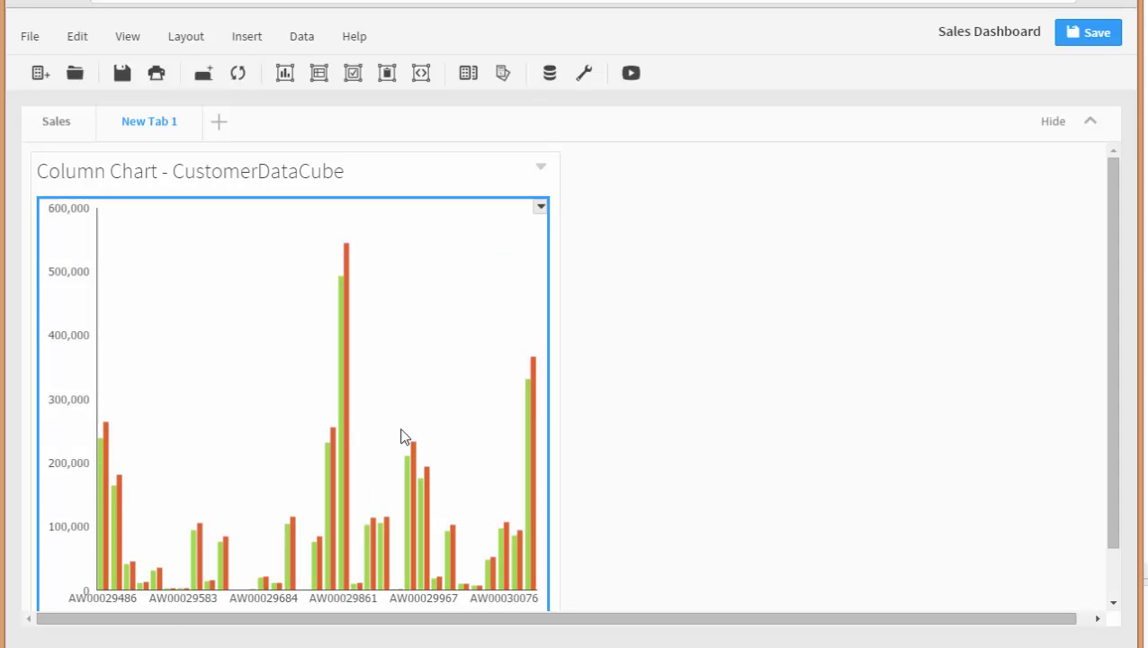
click(348, 431)
click(367, 451)
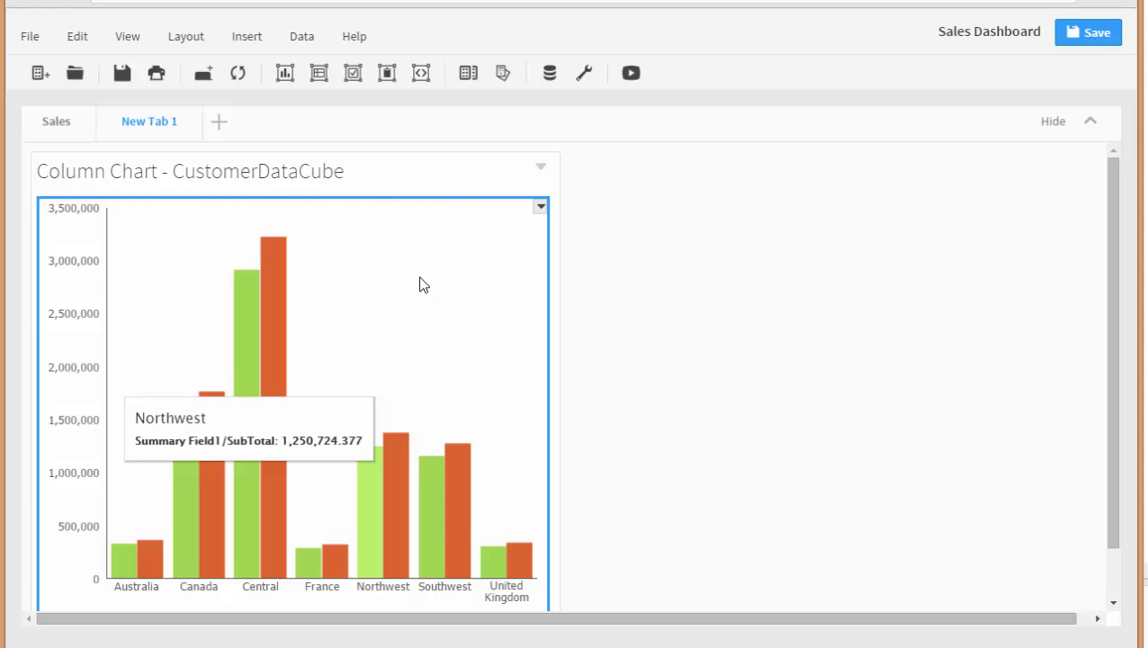
- Replace the column chart's header text with 'Customer Data By Territory' in its General settings
click(541, 168)
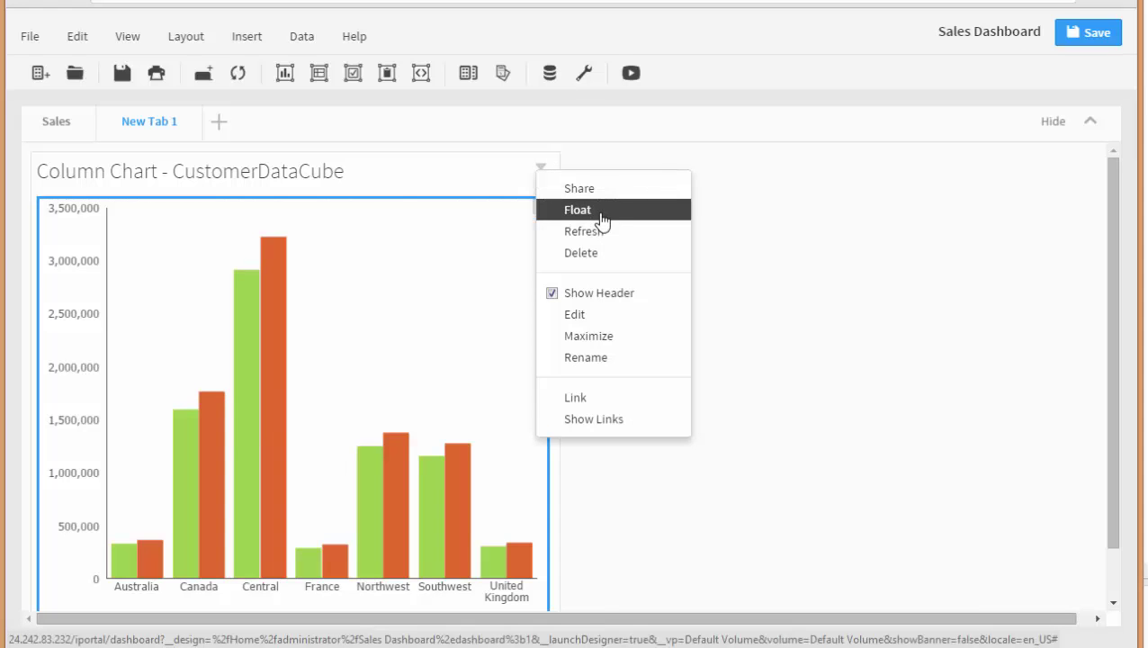
click(590, 317)
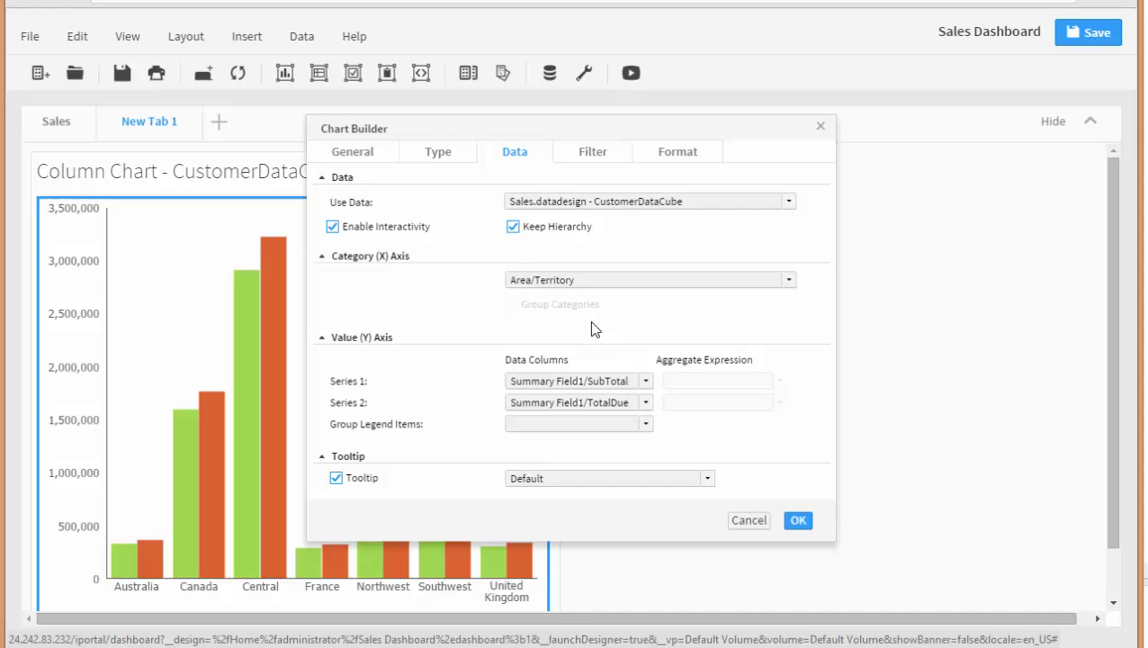
click(375, 155)
drag(615, 185, 444, 196)
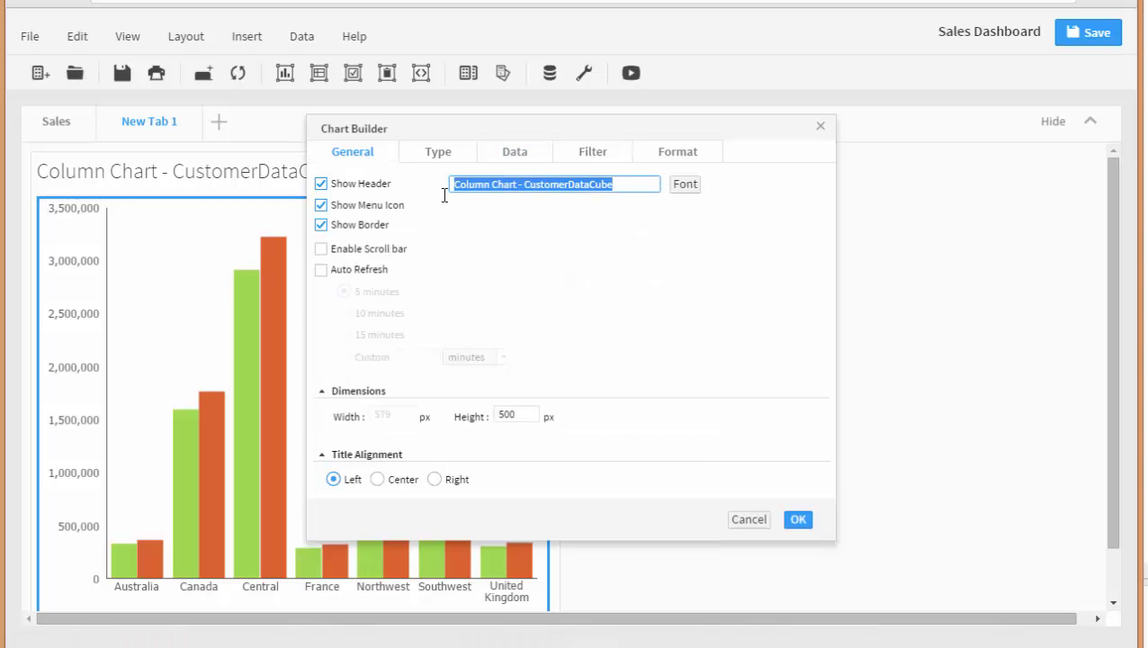
text(Customer Data By Territory)
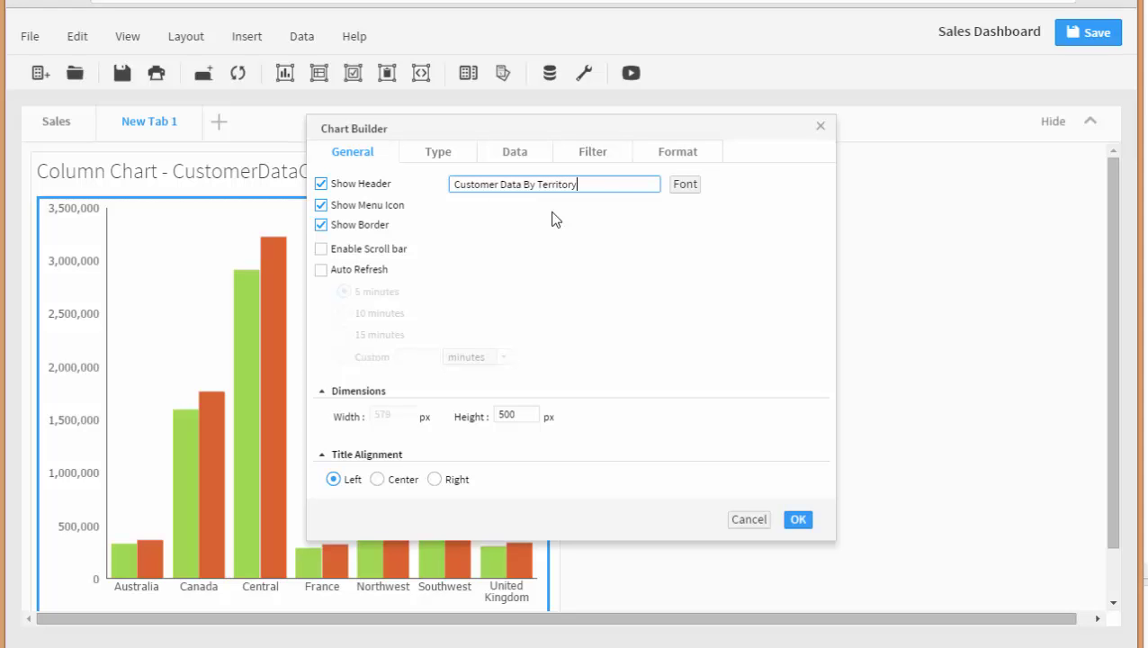
click(800, 520)
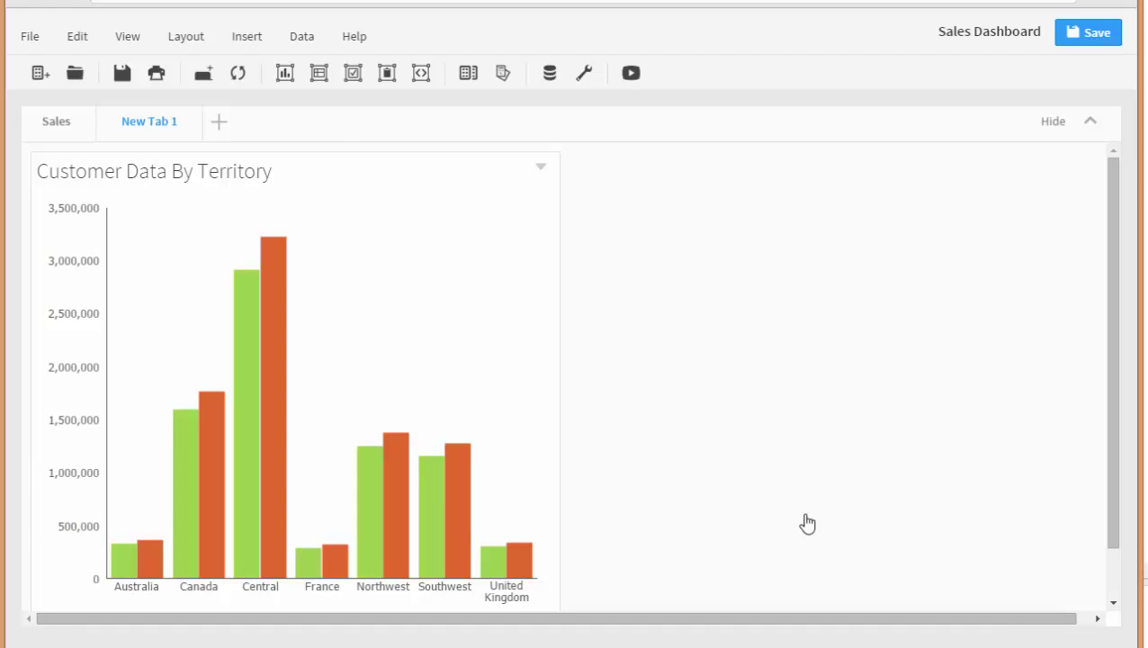
- Change the tab name from 'New Tab 1' to 'Customers' in Tab Options
click(590, 80)
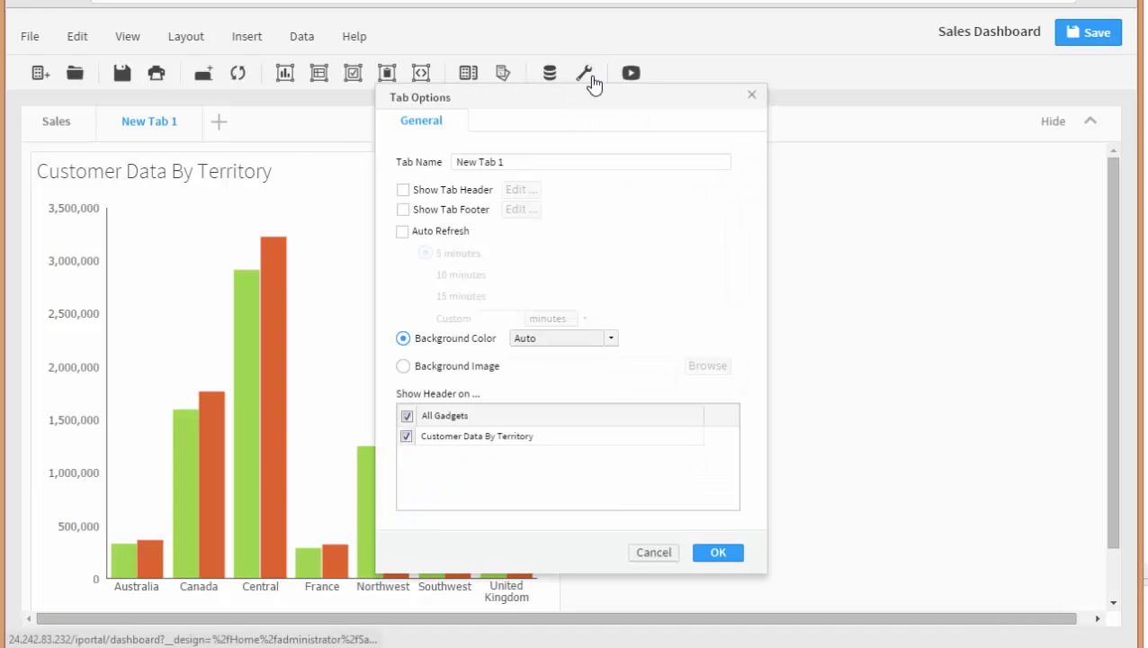
triple_click(497, 162)
text(Customers)
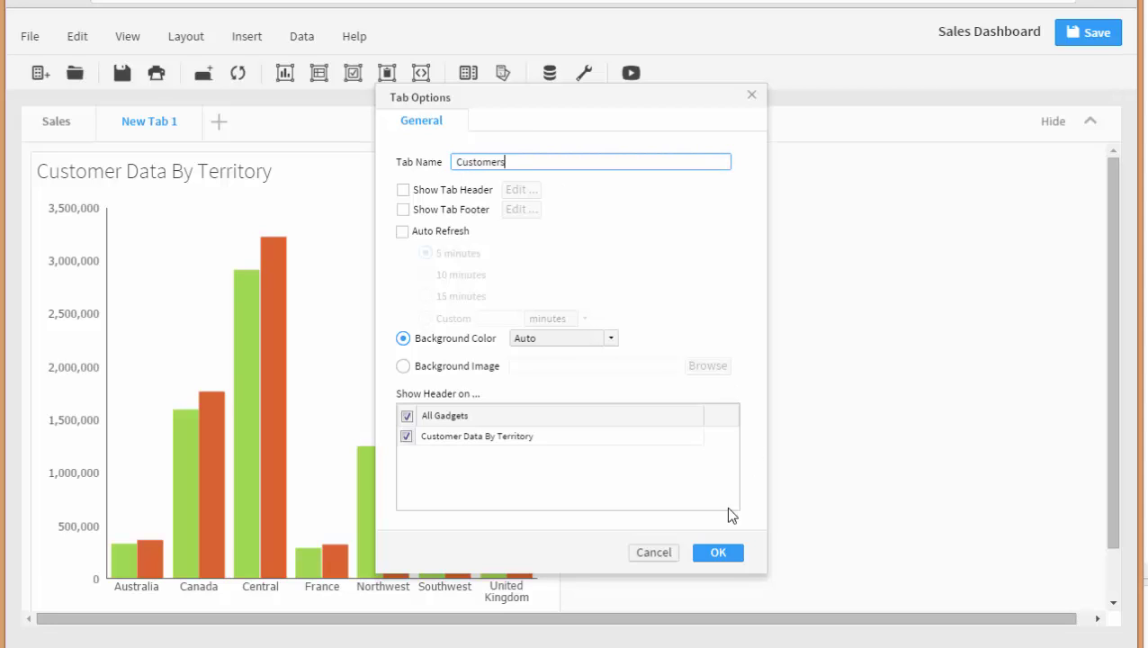
click(719, 554)
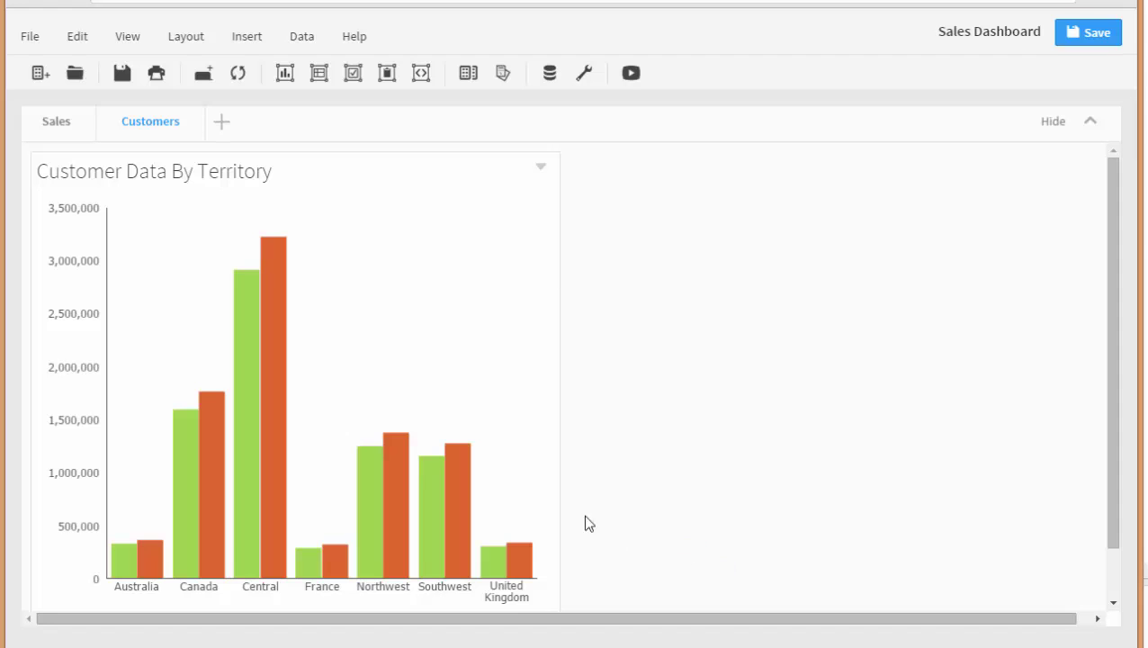
- Insert a CustomerDataCube pie chart sliced by Area/Territory with TotalDue as its value
click(283, 75)
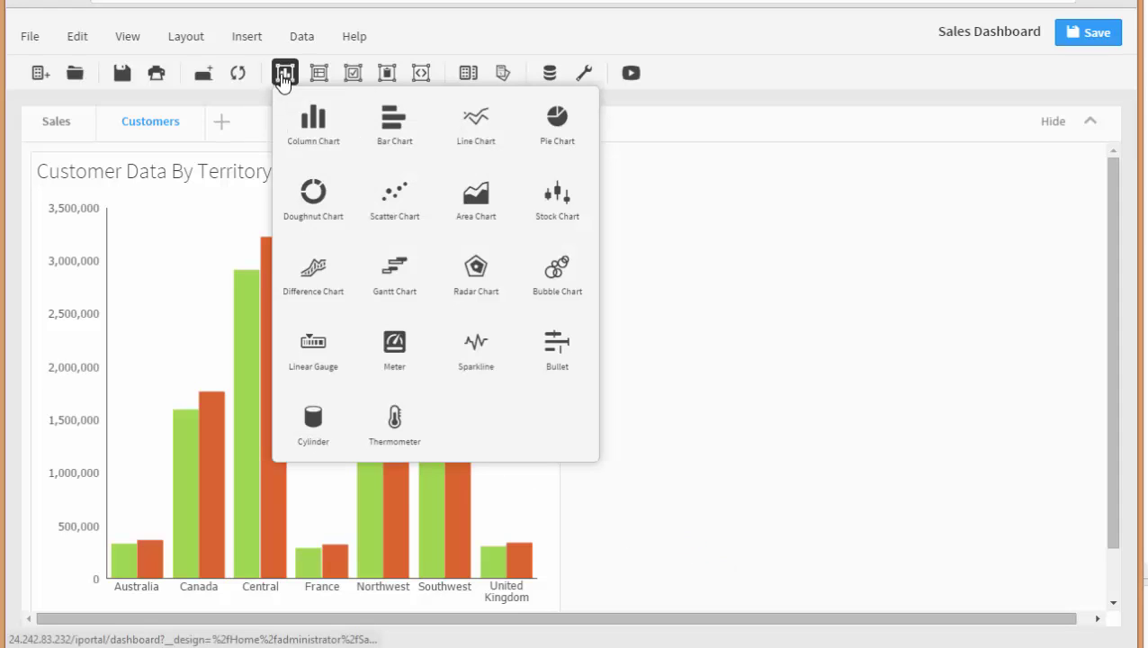
click(558, 119)
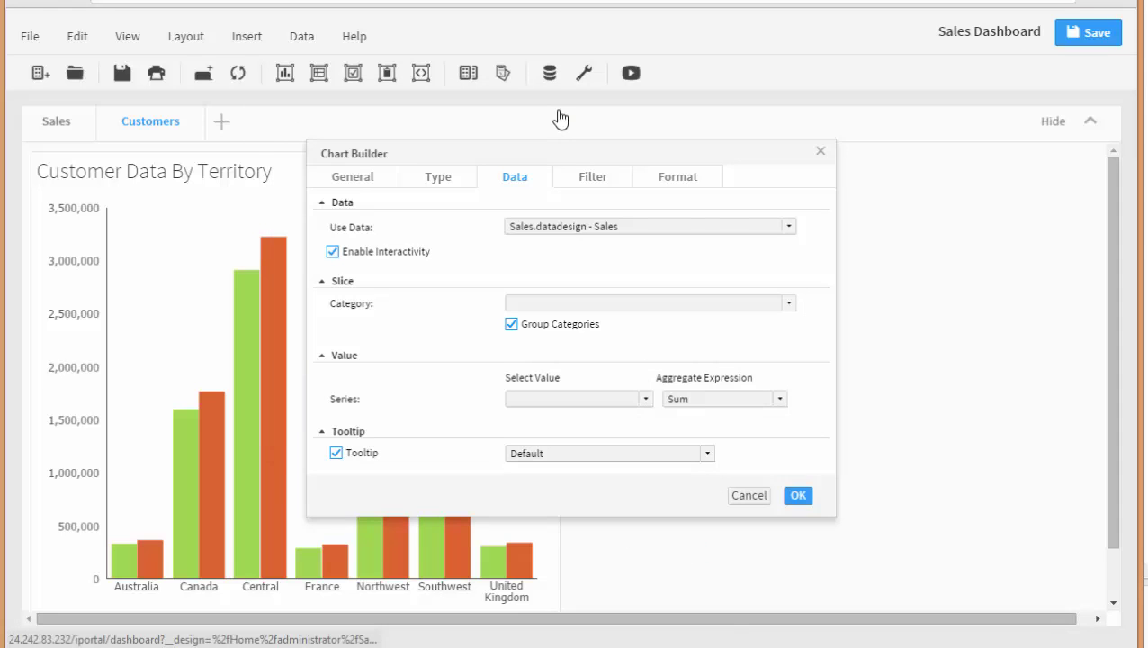
click(789, 226)
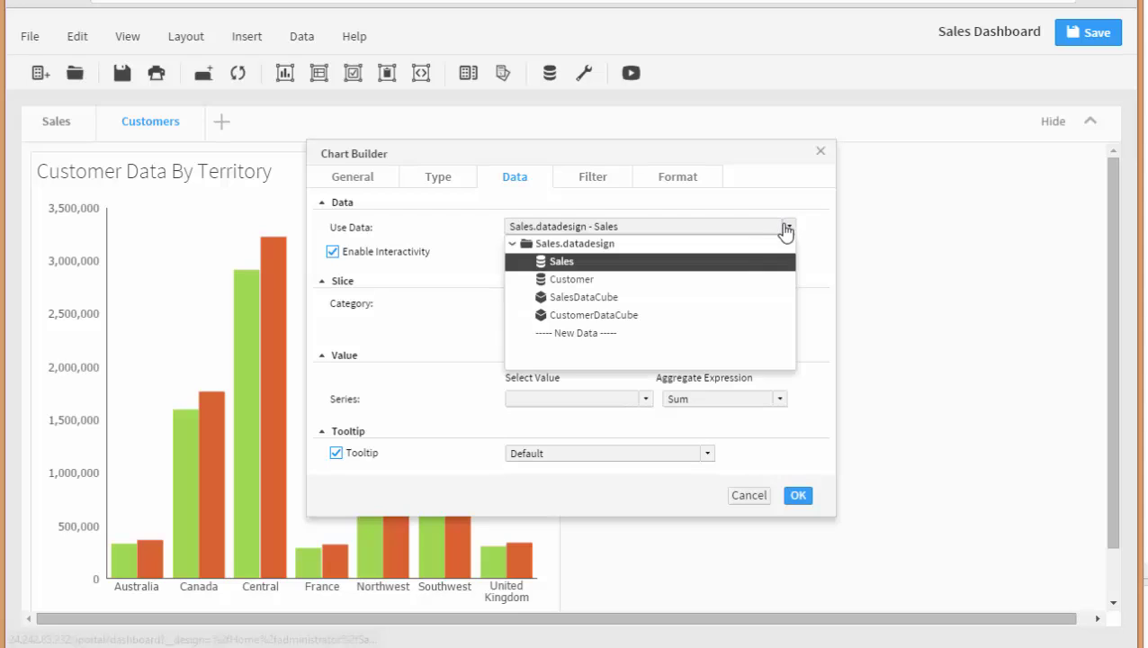
click(643, 317)
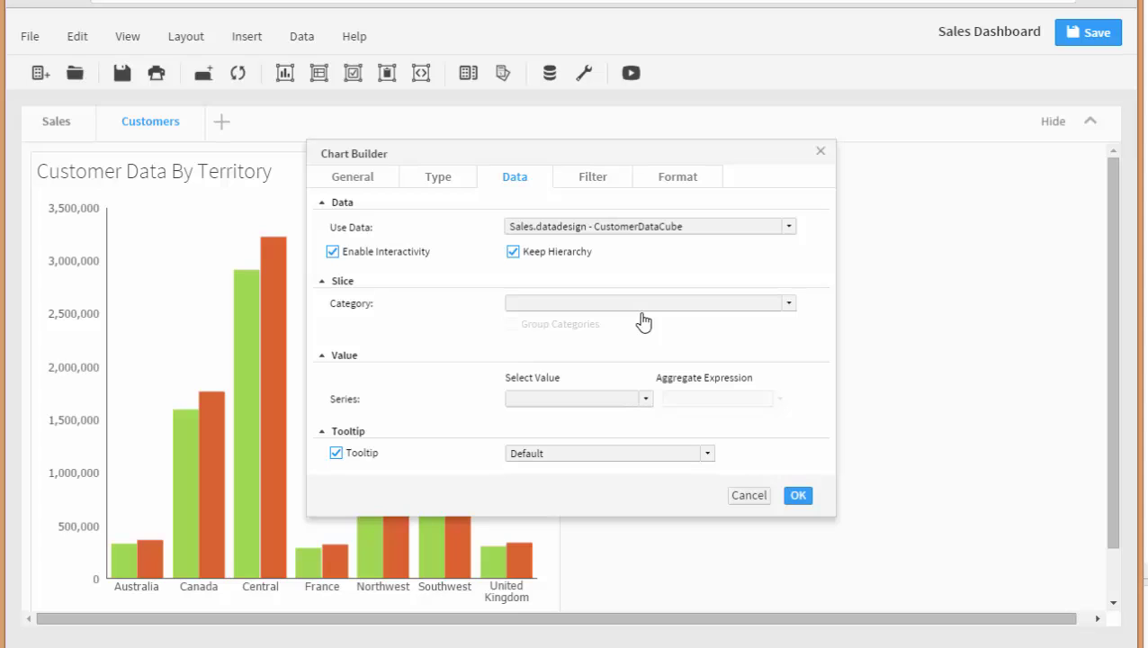
click(788, 303)
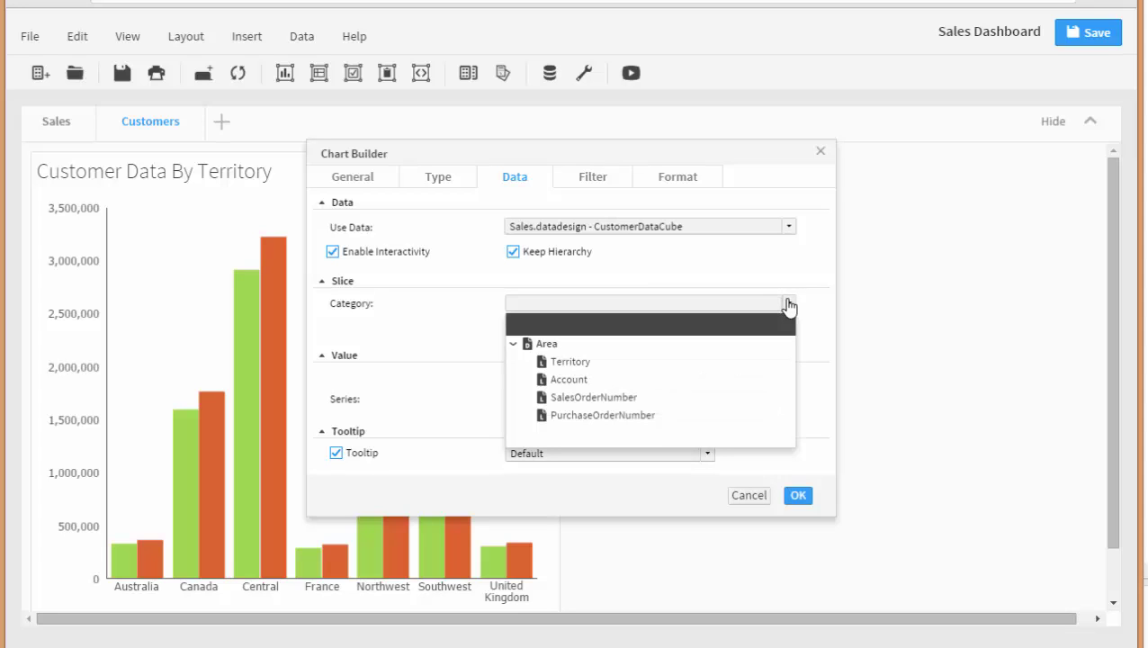
click(589, 361)
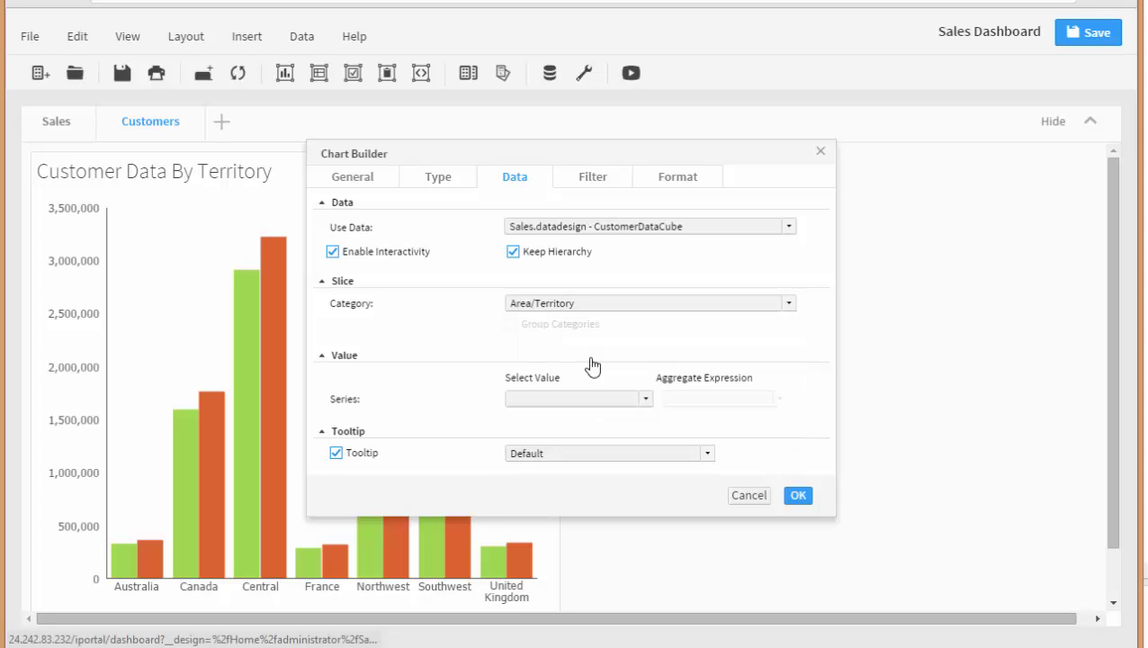
click(644, 400)
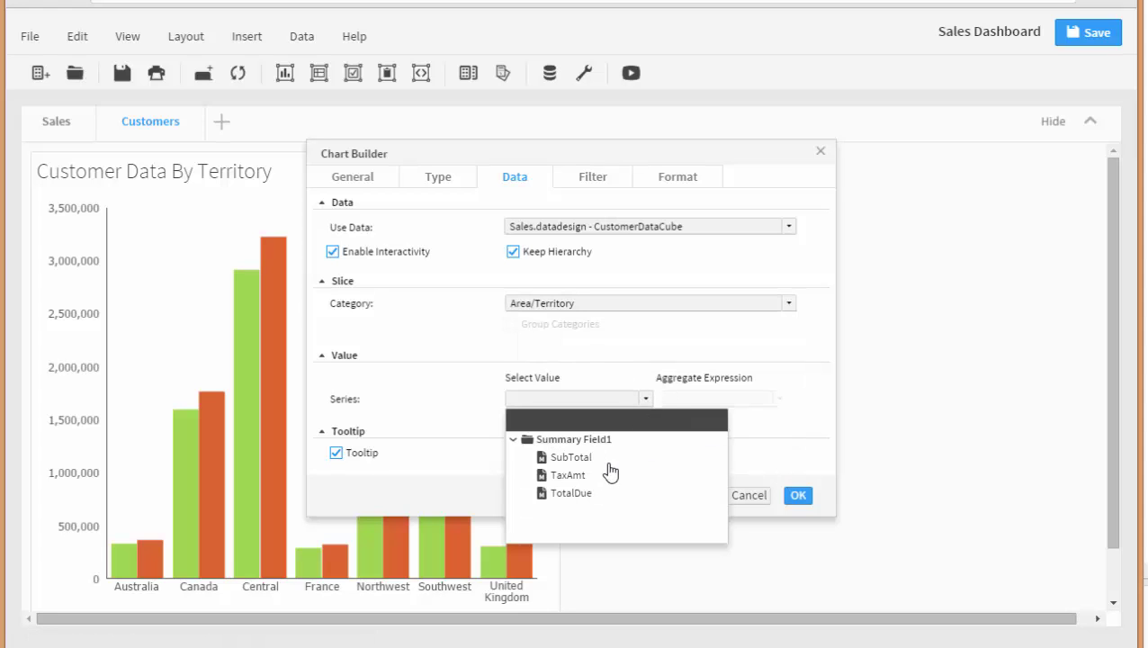
click(590, 495)
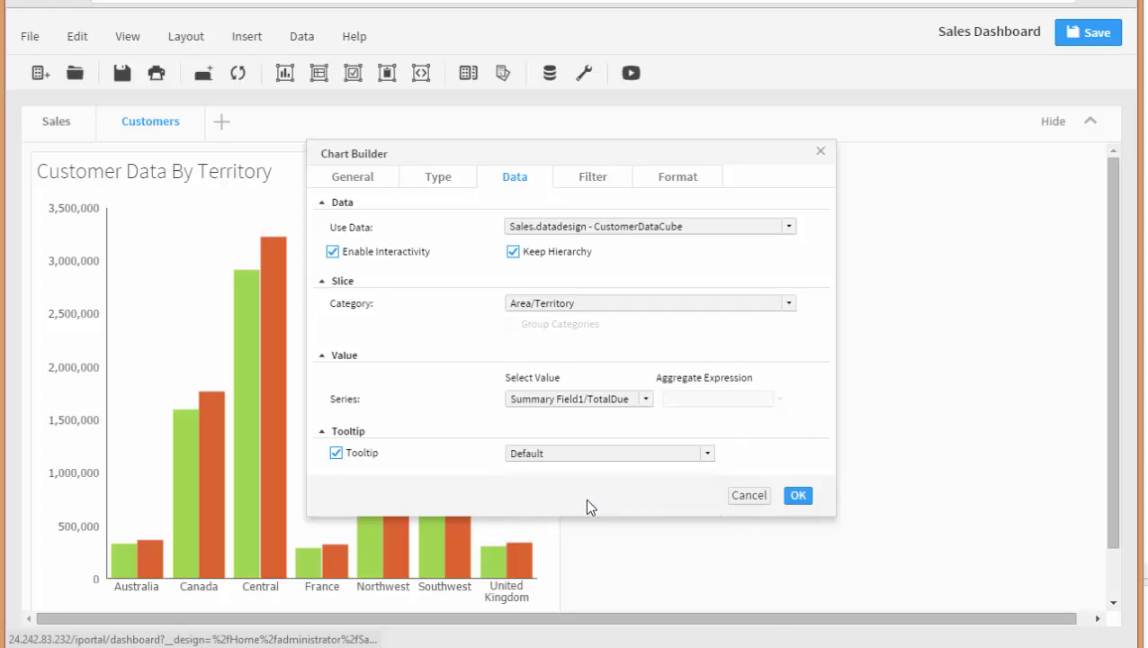
click(798, 496)
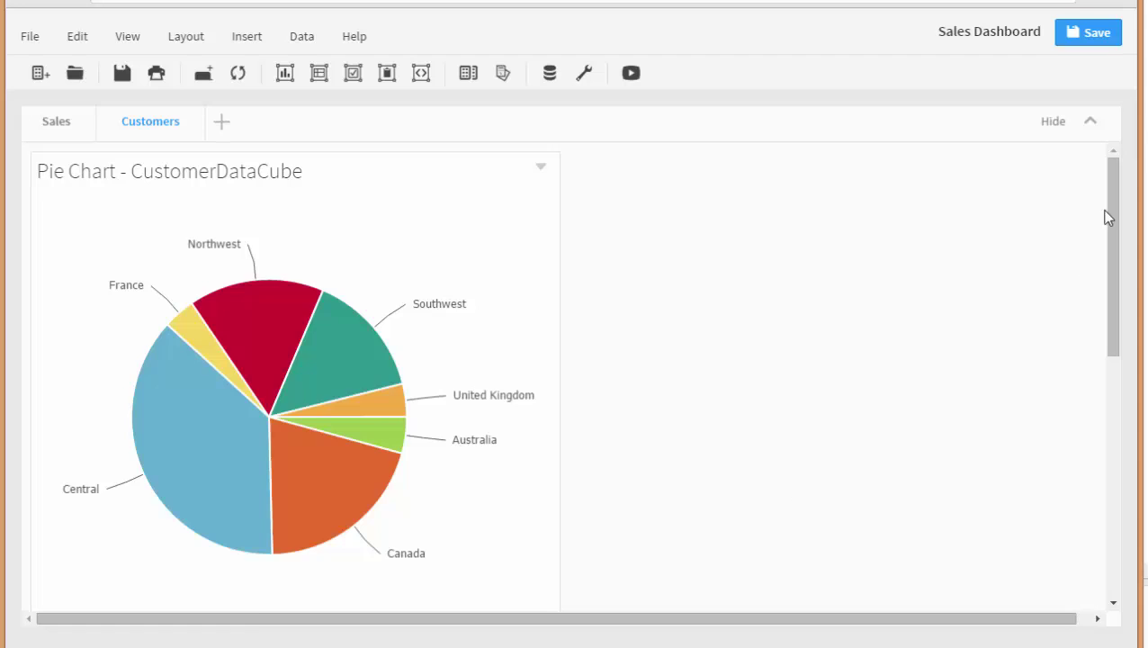
- Drag the Customer Data By Territory chart into the right-hand column beside the pie chart
drag(1107, 218, 1100, 332)
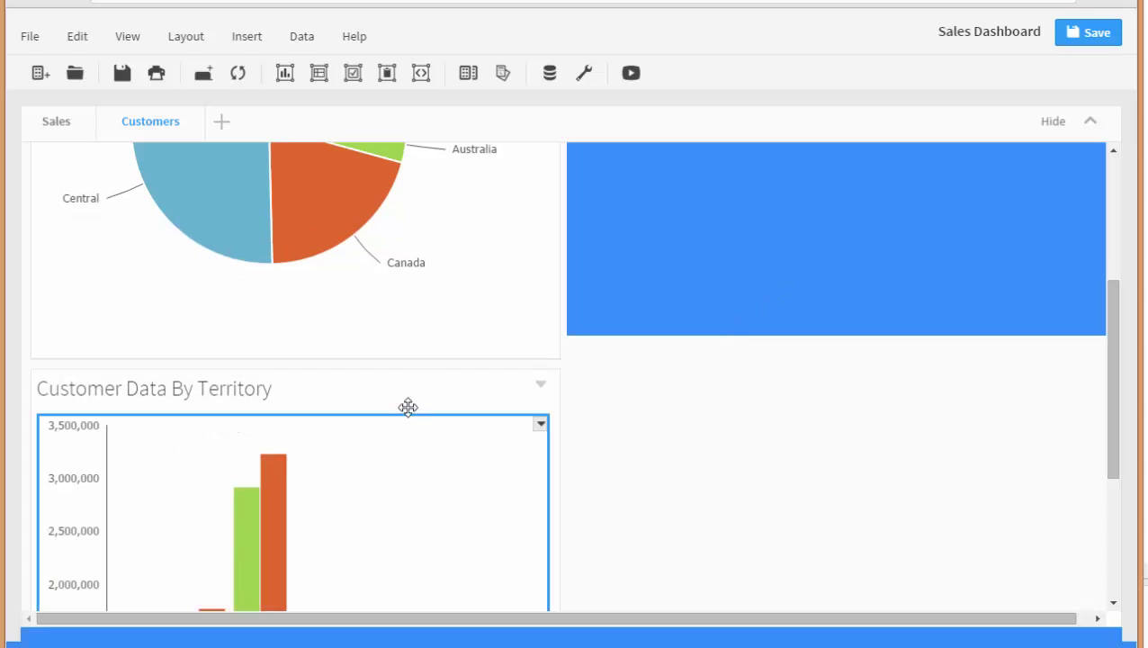
drag(409, 408, 876, 203)
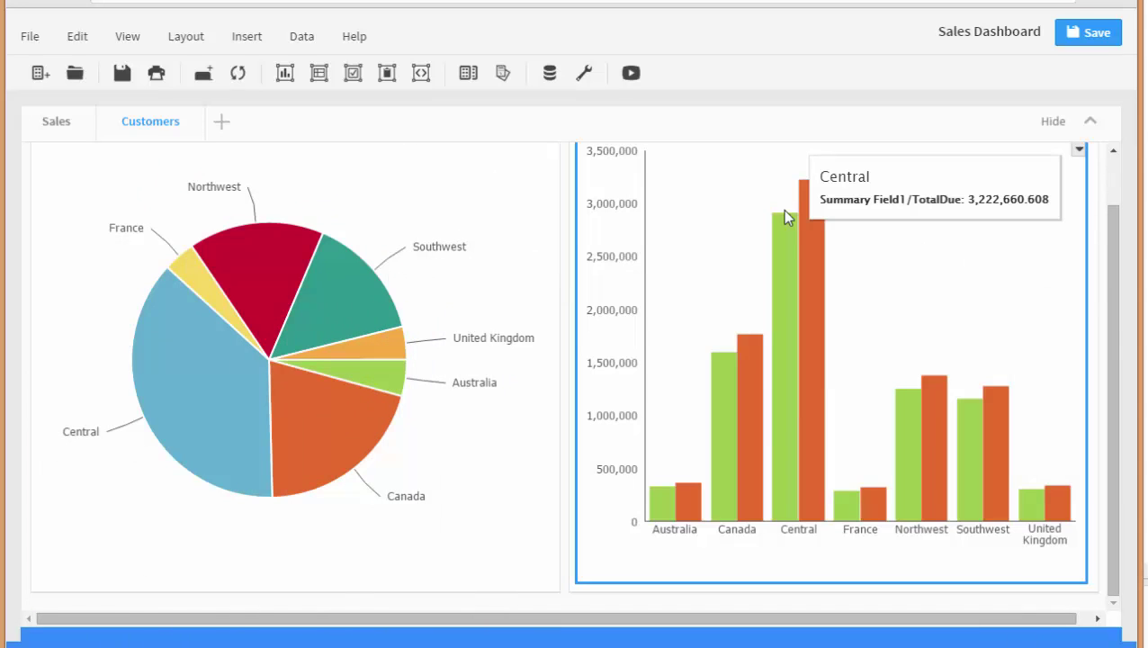
scroll(1110, 181, up, 2)
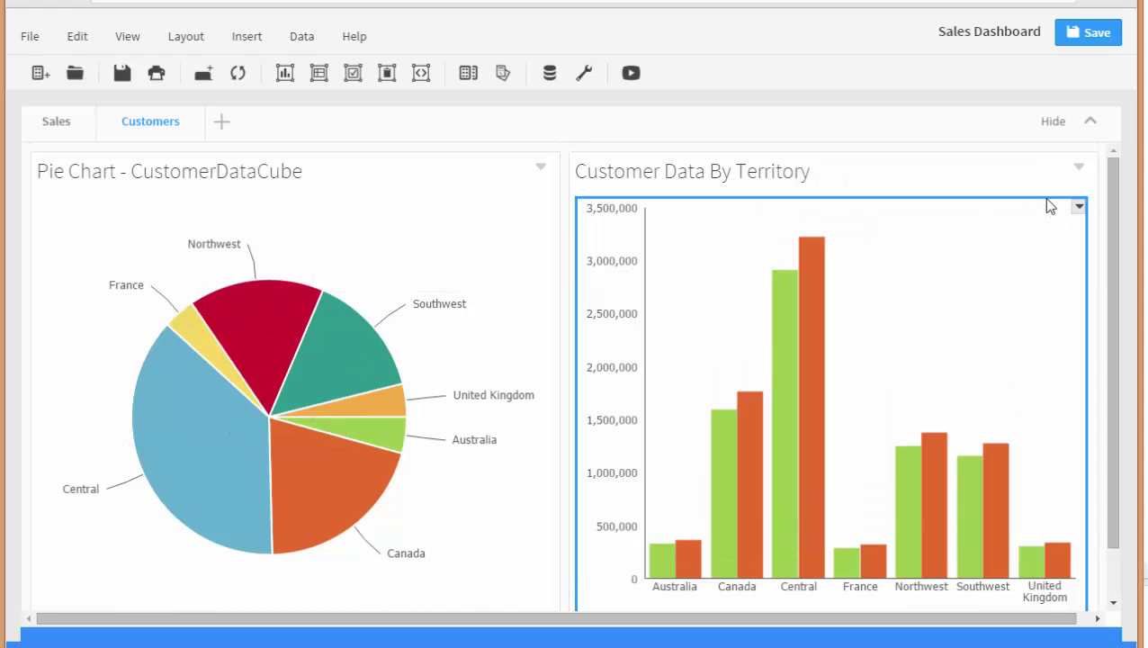
- Check the column chart's header text in its General settings, closing without changes
click(1080, 171)
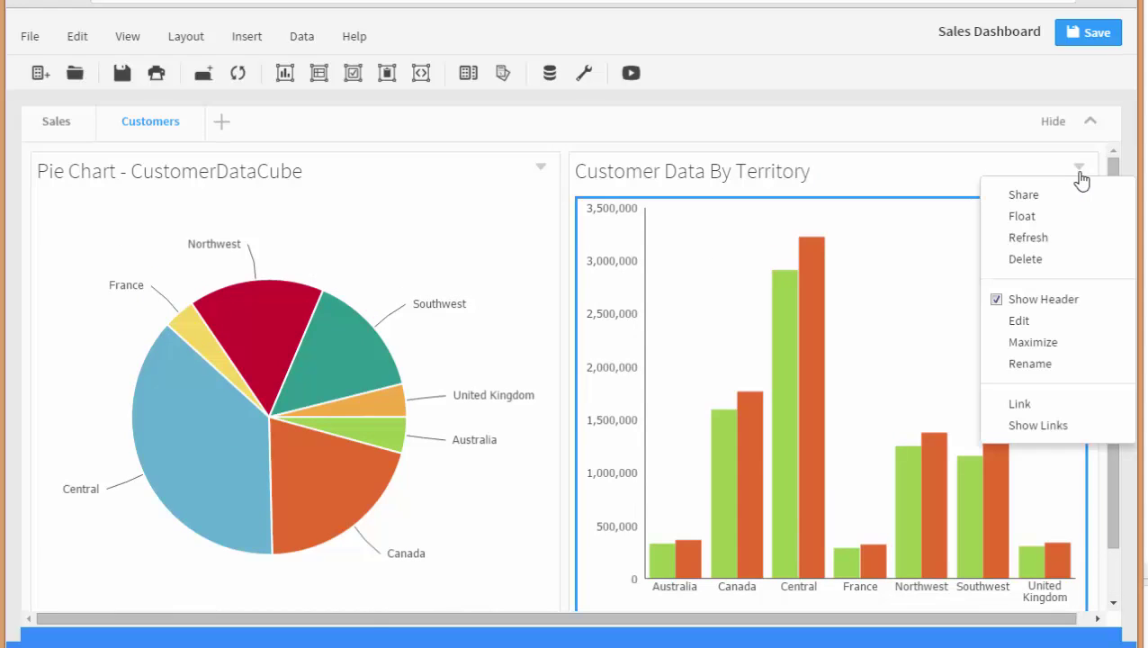
click(1079, 321)
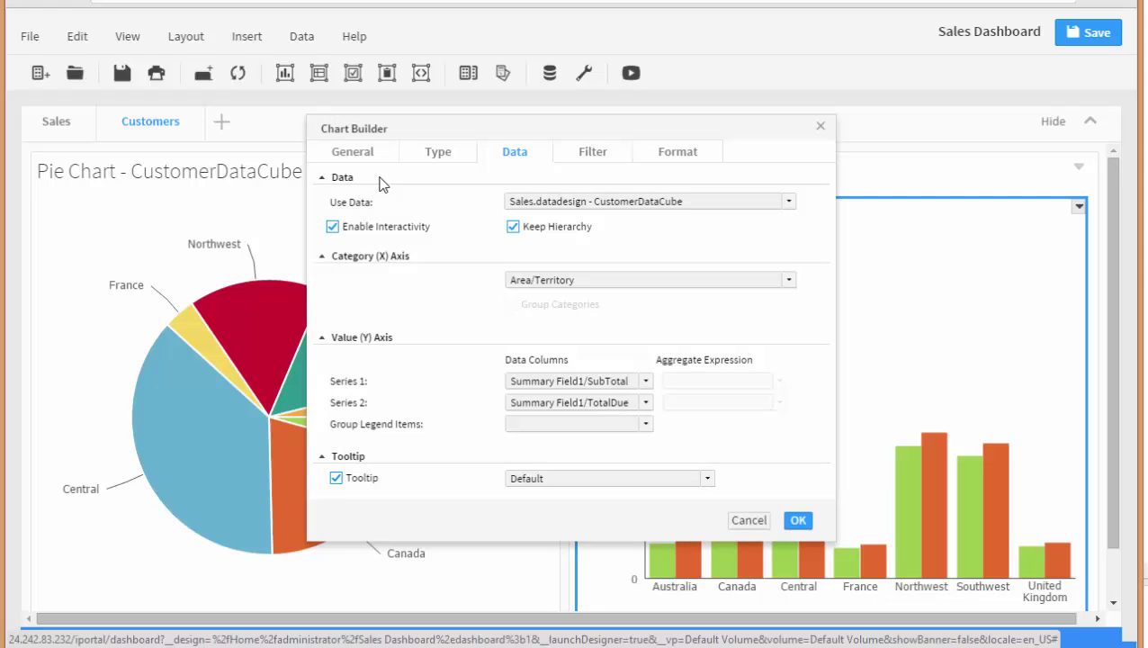
click(352, 152)
click(607, 184)
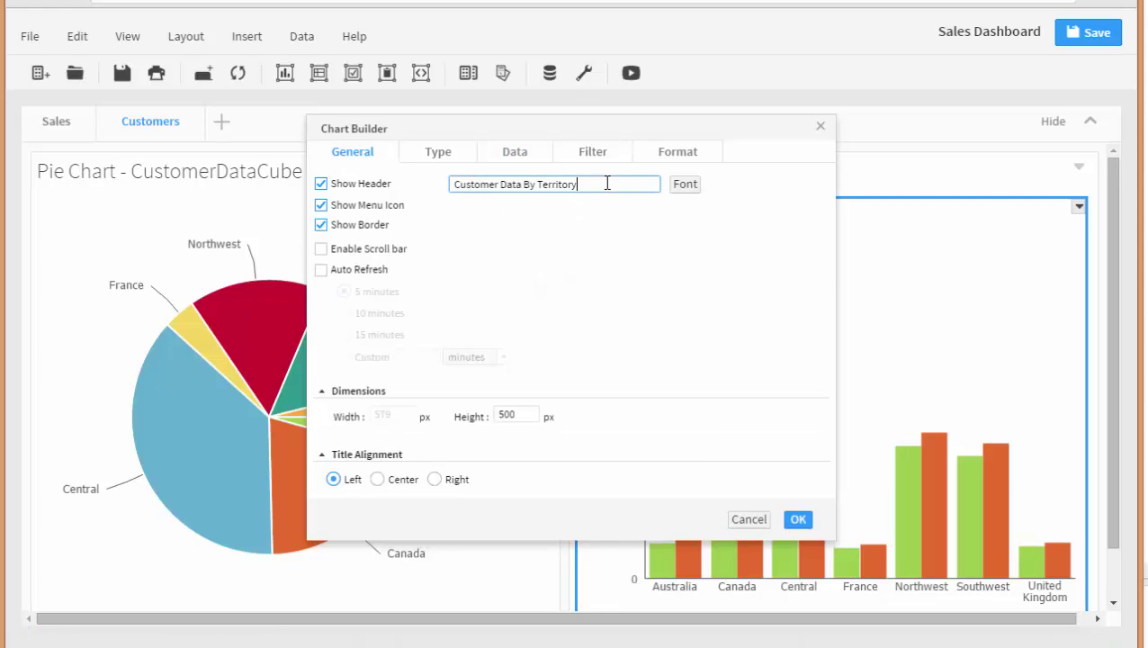
click(820, 126)
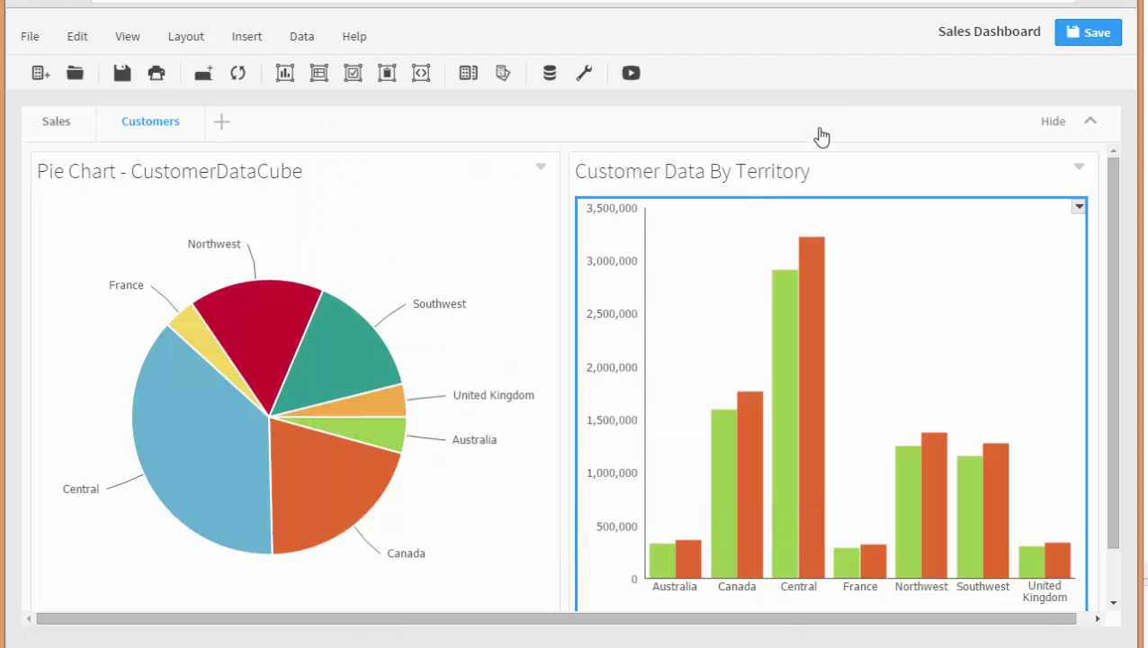
- Change the pie chart's header to 'Customers By Territory'
click(541, 170)
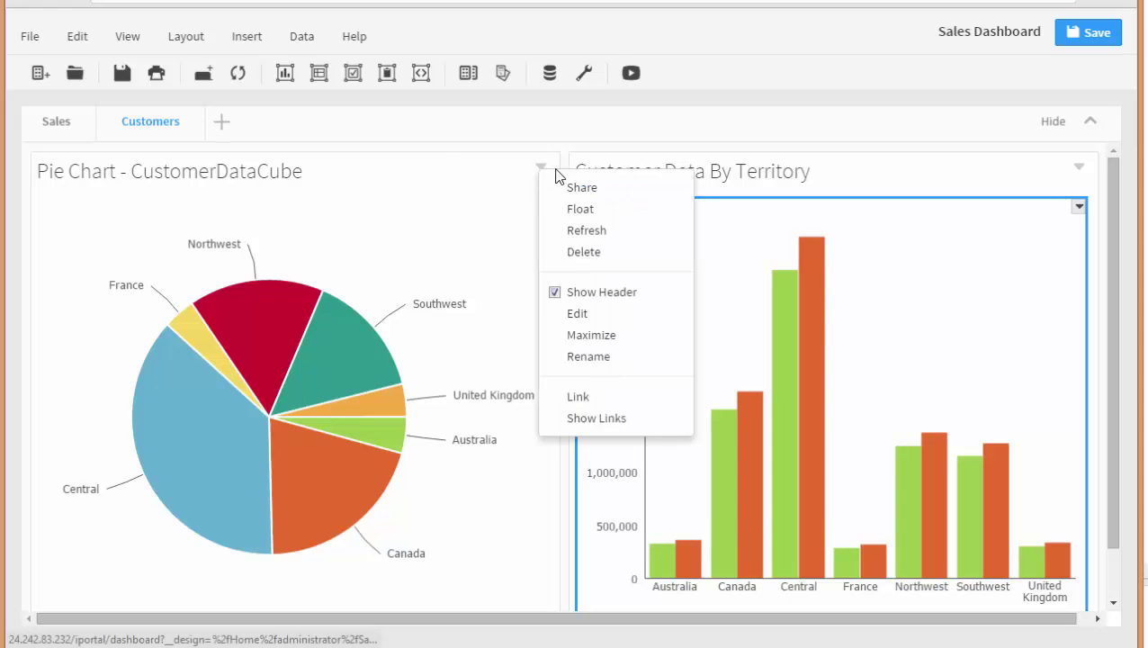
click(591, 315)
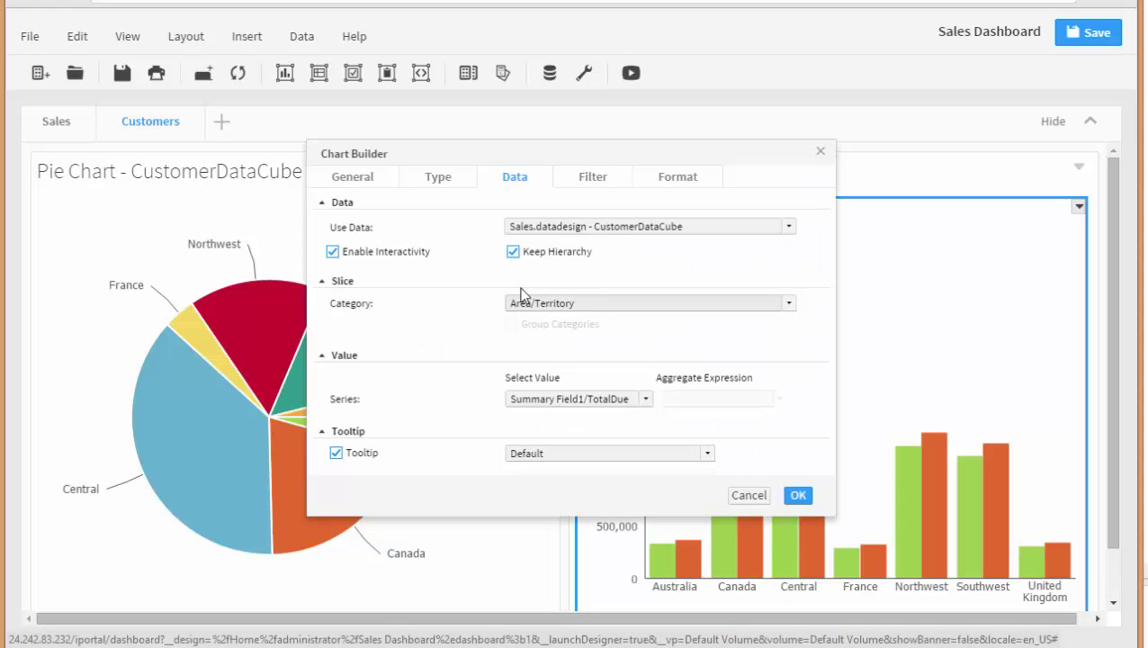
click(352, 177)
drag(576, 211, 456, 209)
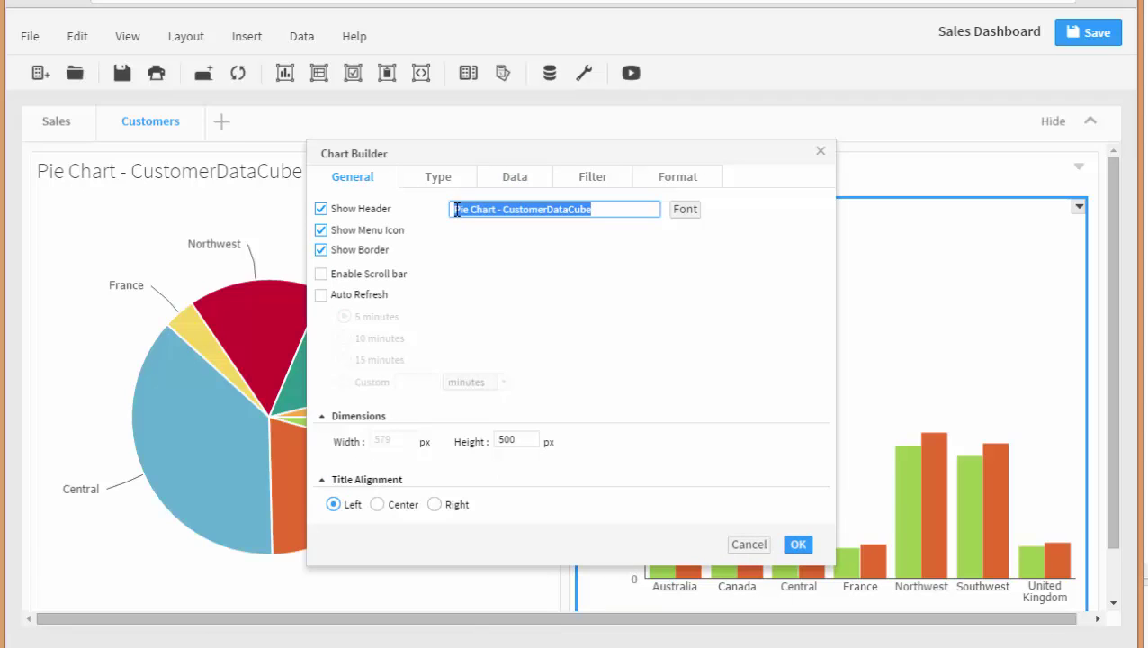
text(S)
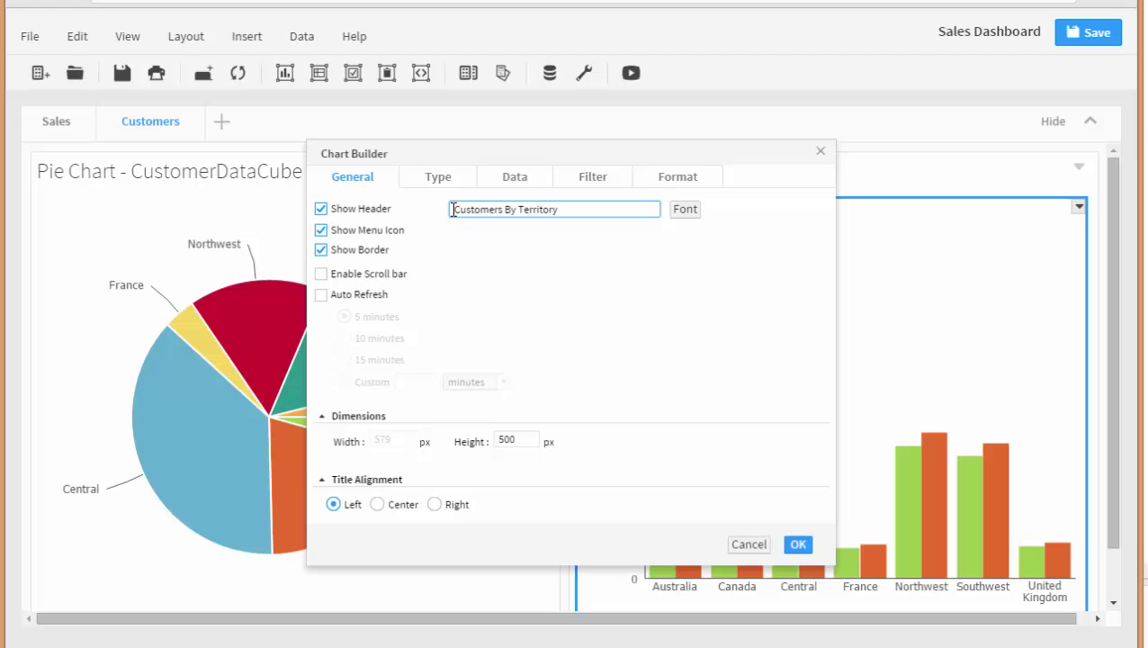
click(798, 544)
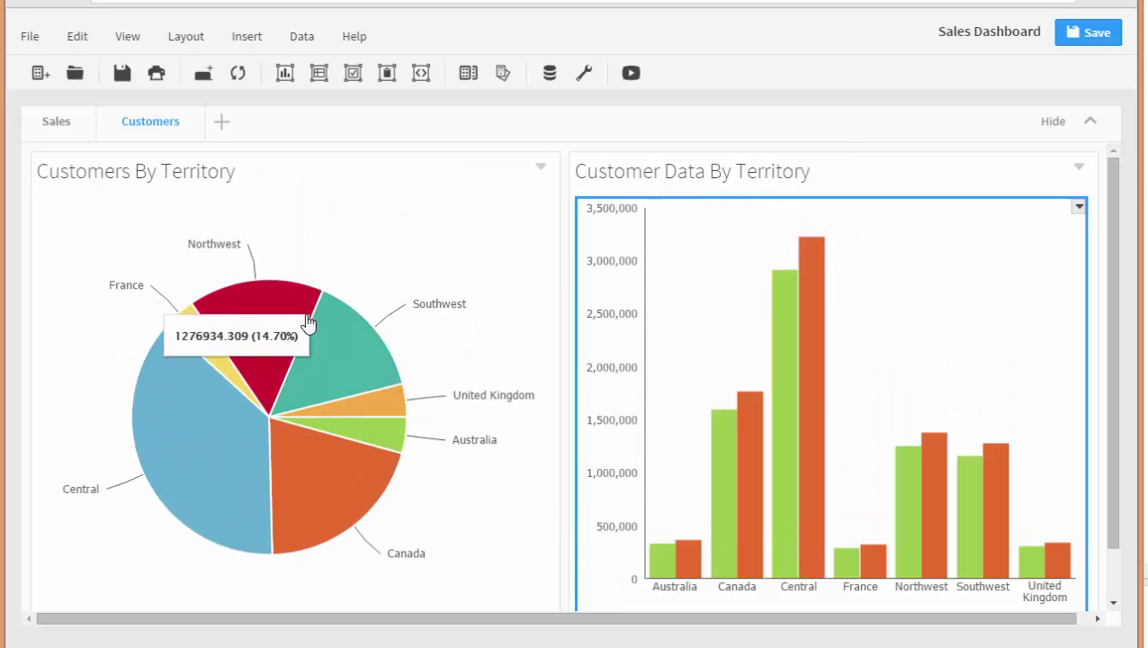
mouse_move(208, 433)
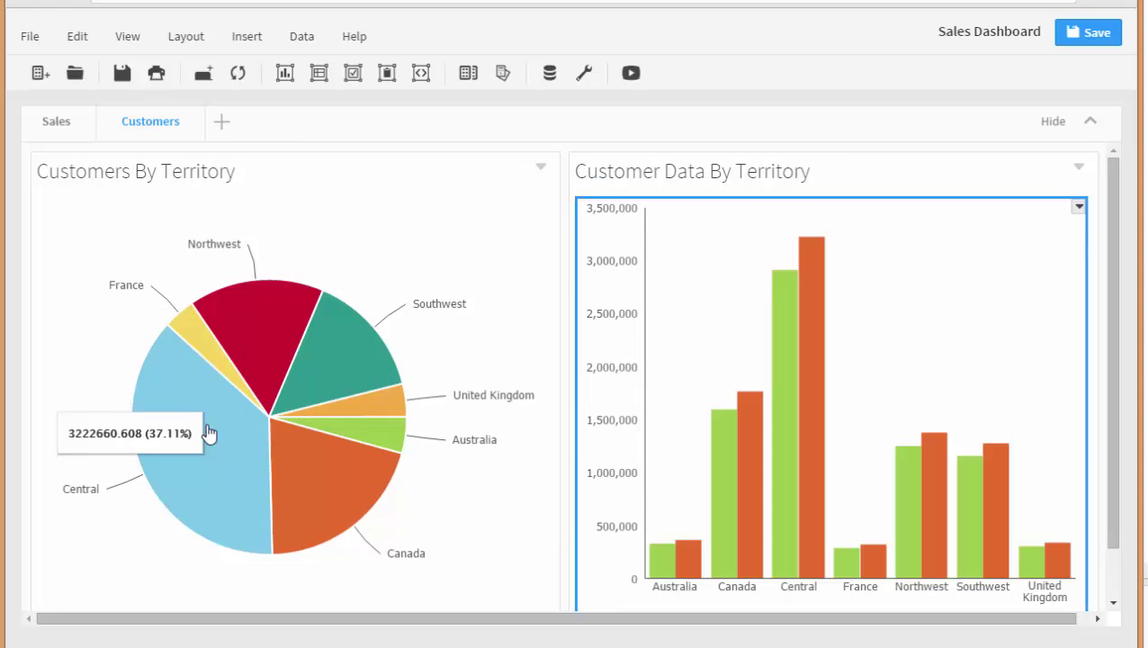
click(194, 332)
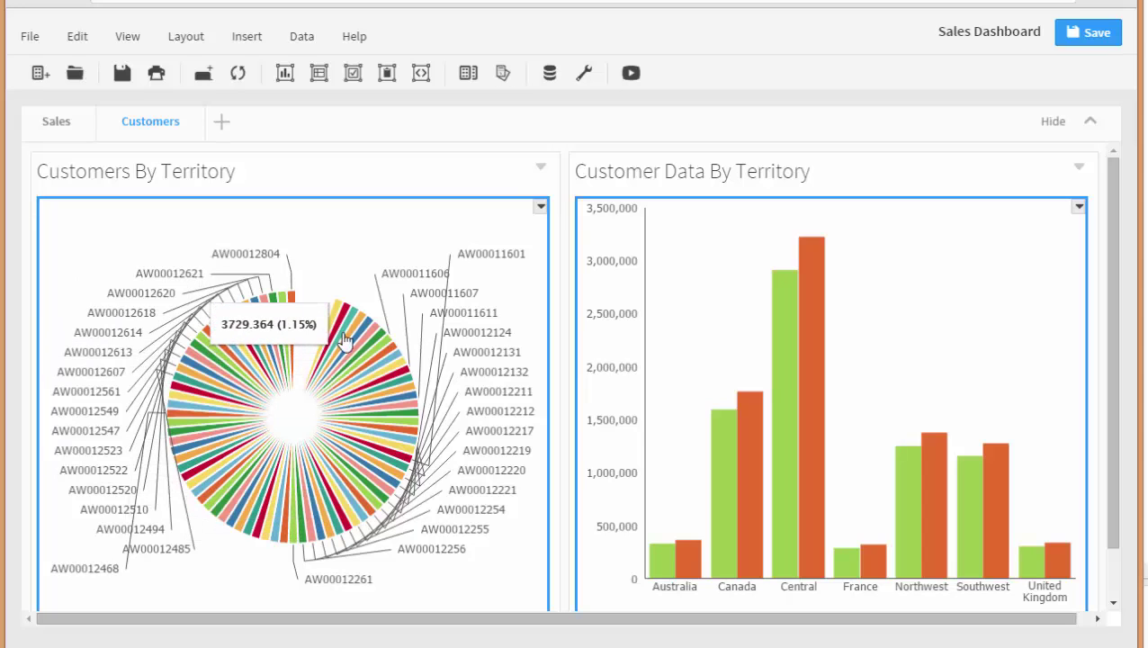
click(396, 332)
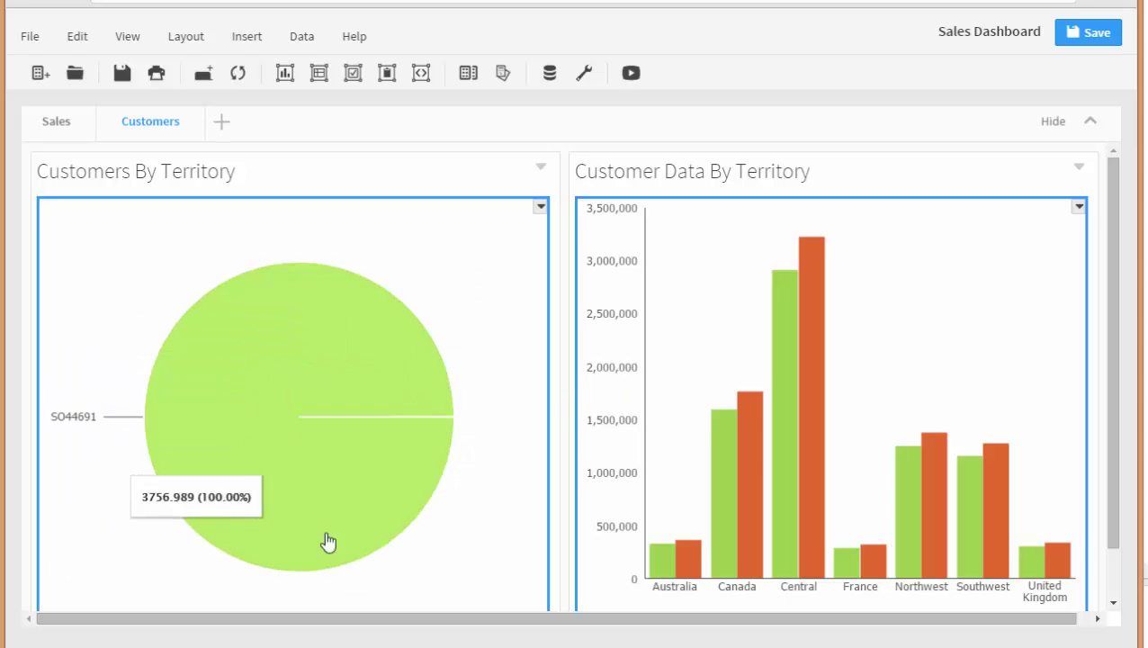
click(367, 379)
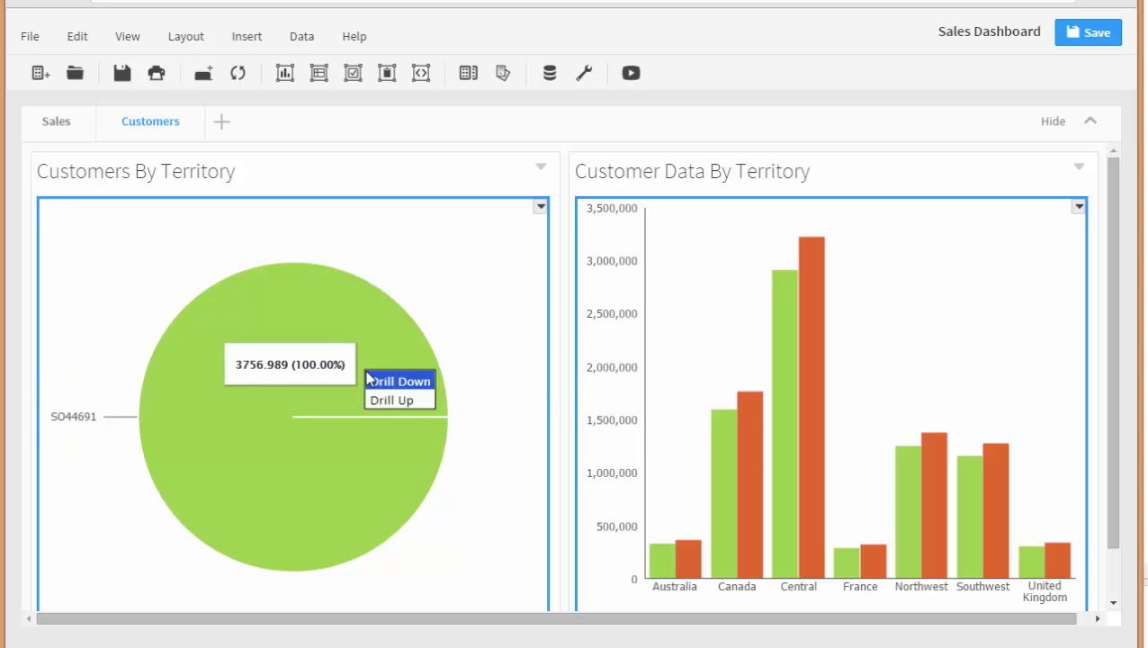
click(369, 379)
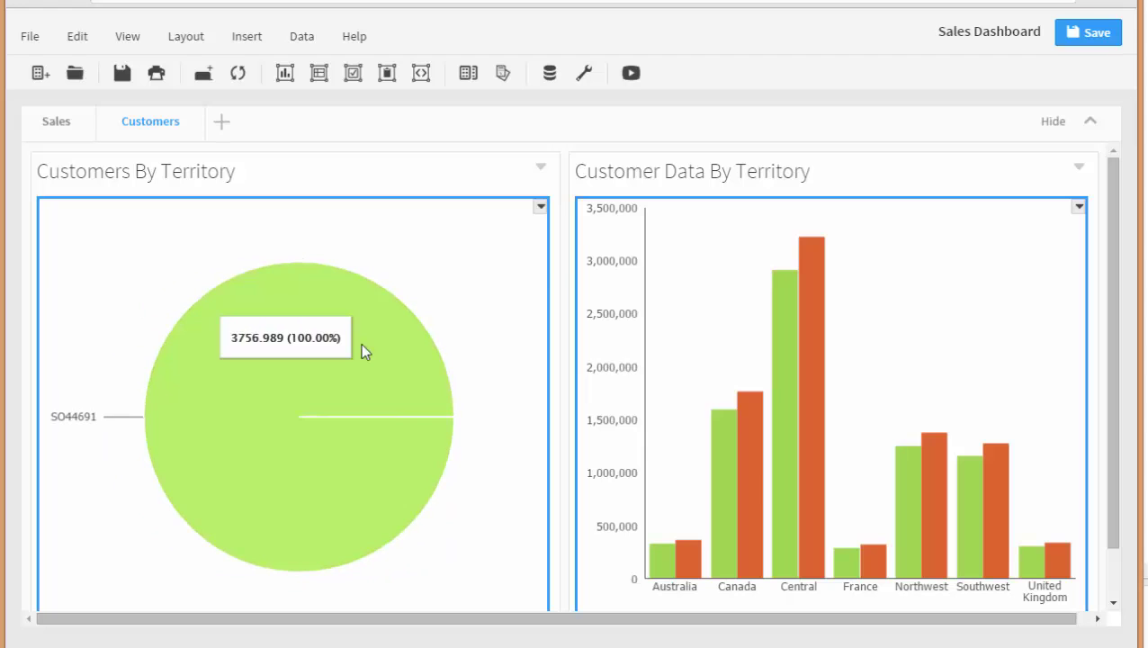
click(363, 351)
click(365, 354)
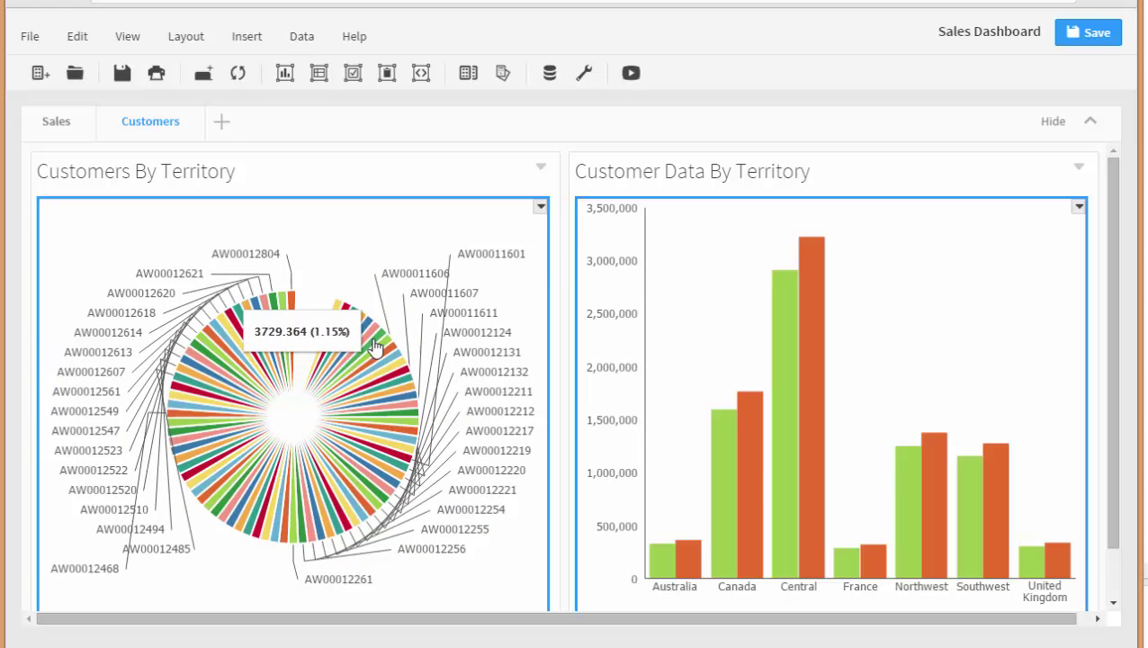
click(376, 343)
click(393, 369)
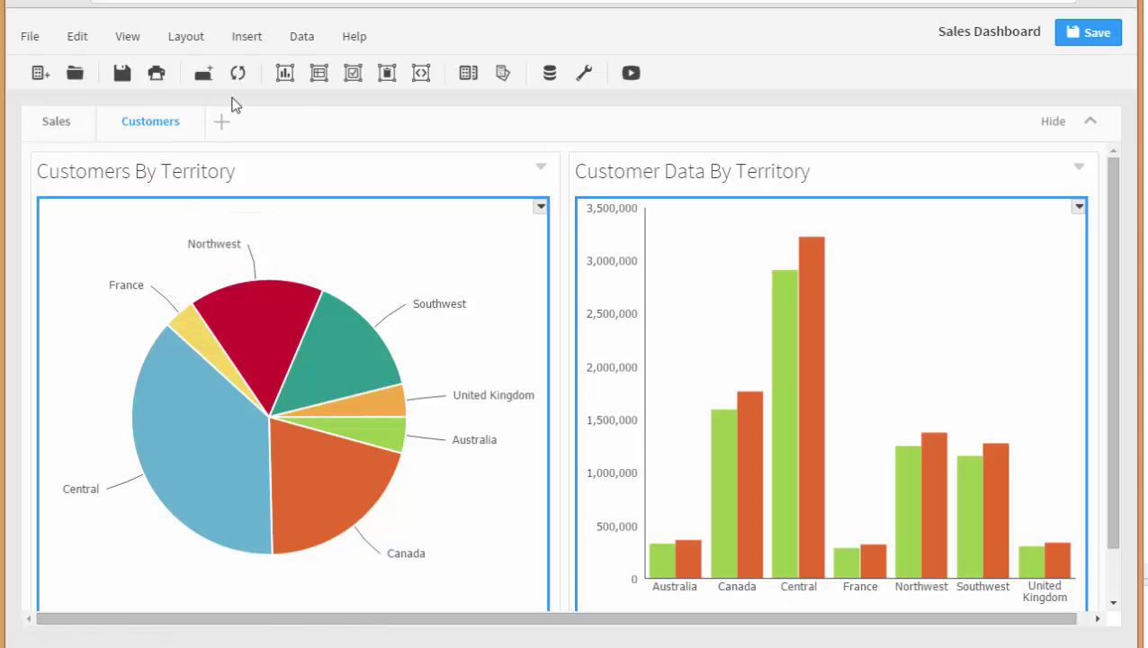
- Save the Sales Dashboard from the File menu
click(30, 38)
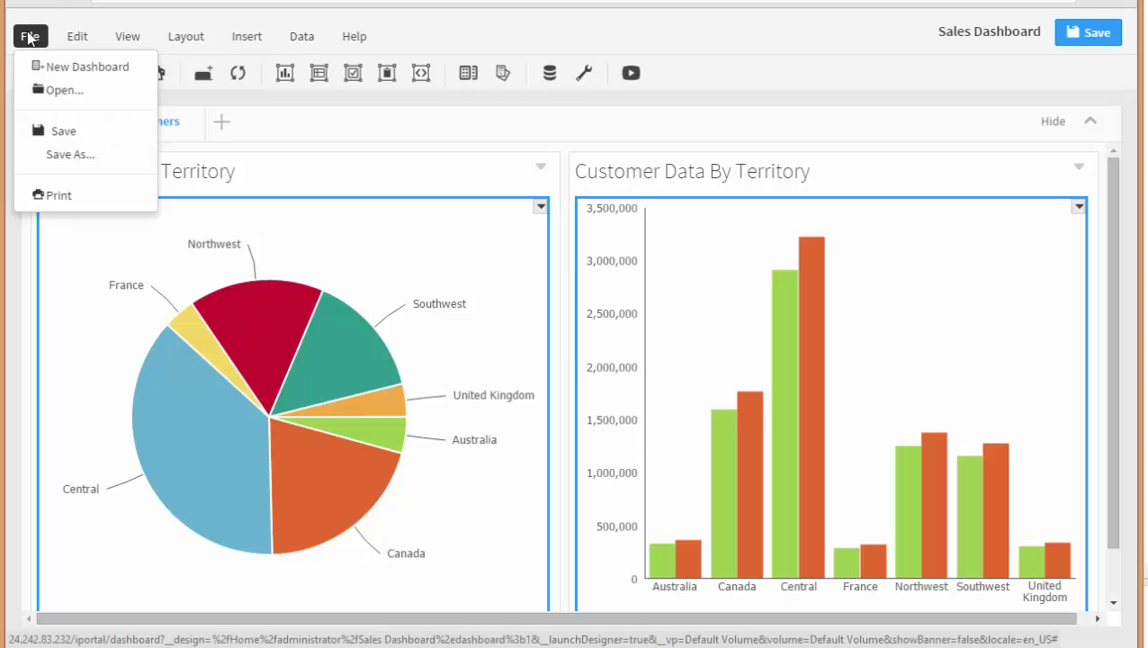
click(35, 129)
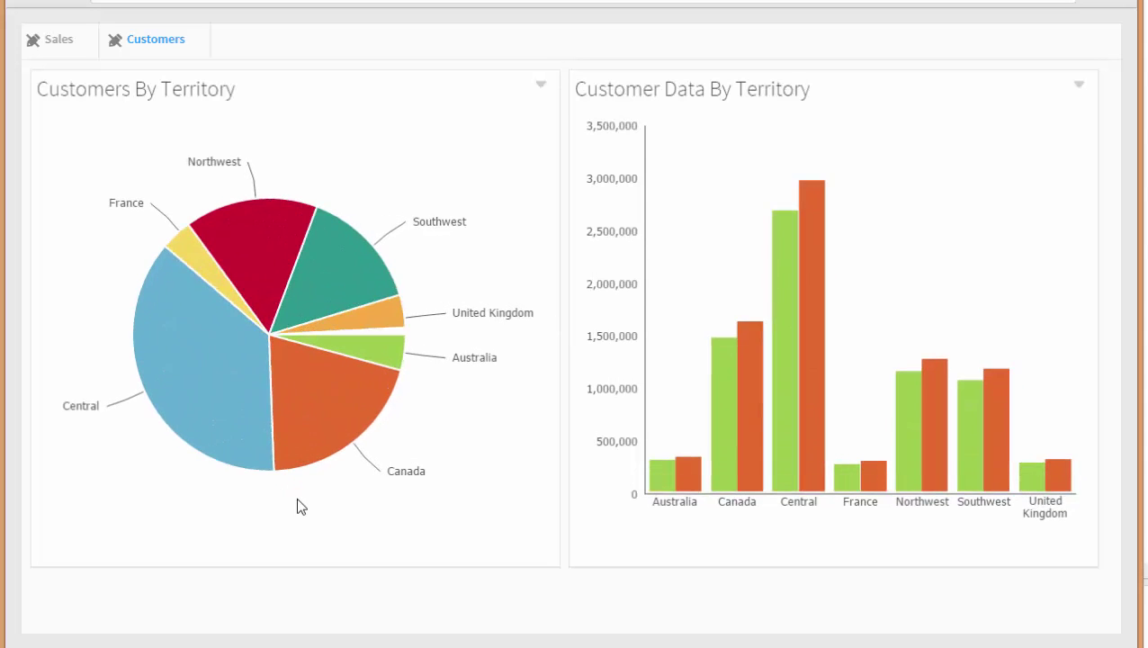
- Switch between the Sales and Customers tabs in the viewer, finishing on Sales
click(47, 38)
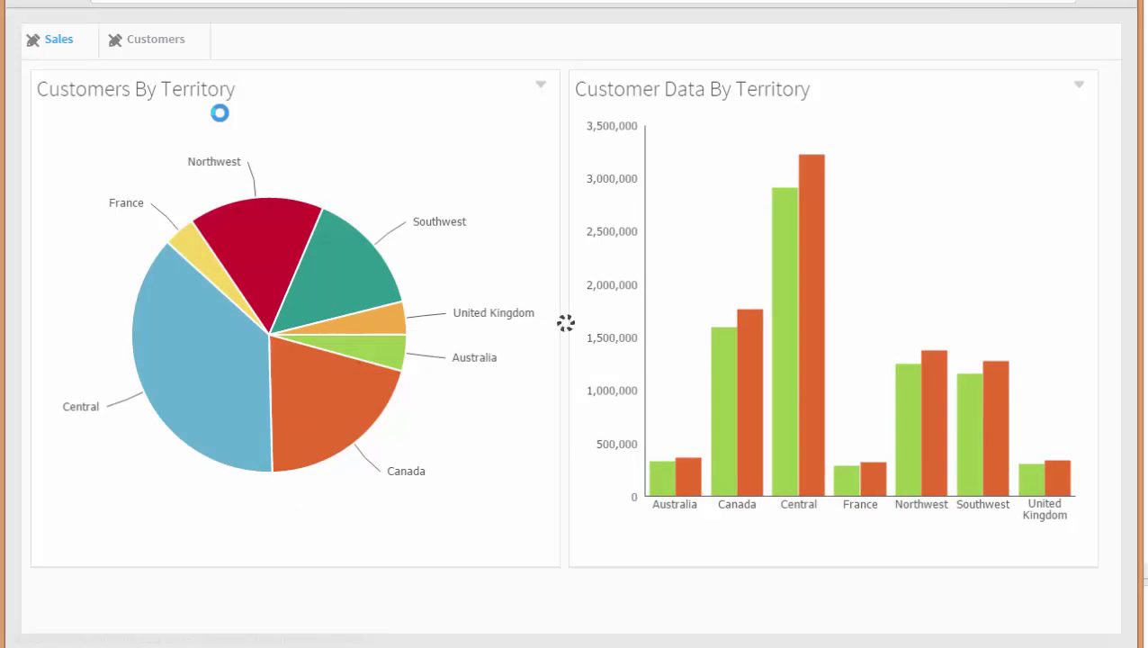
click(163, 42)
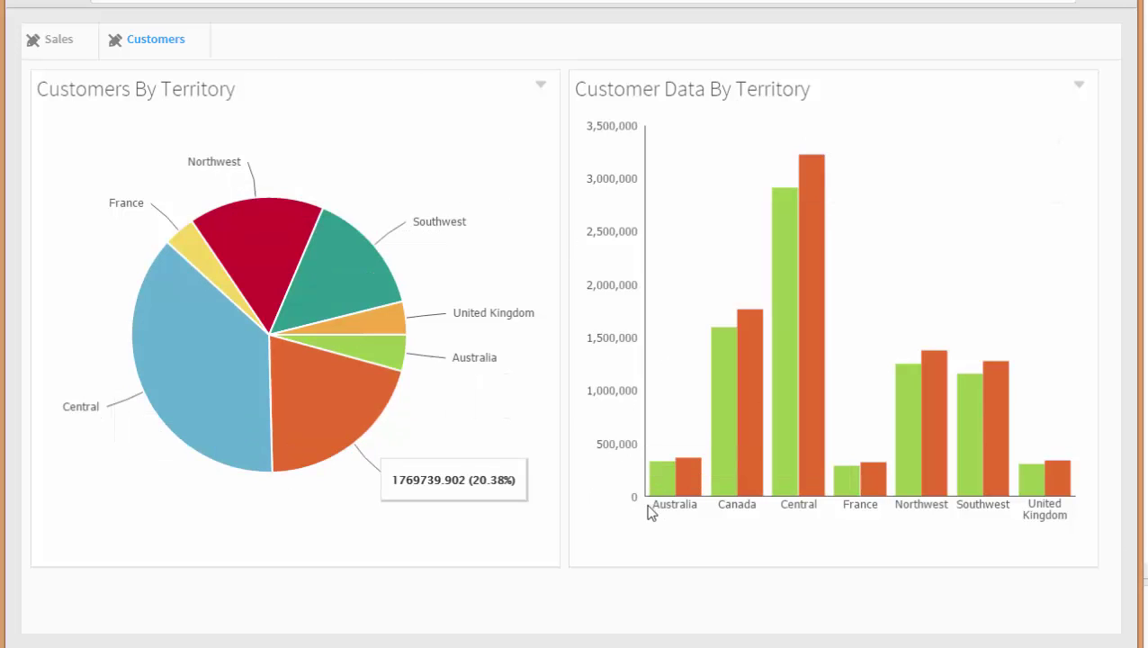
click(63, 40)
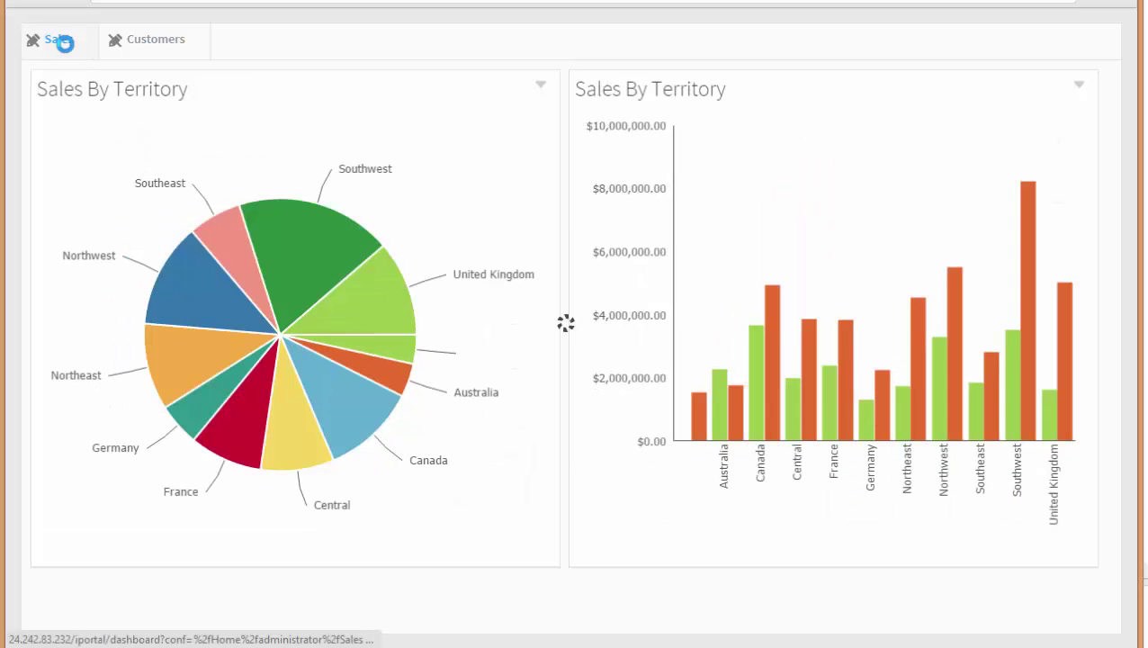